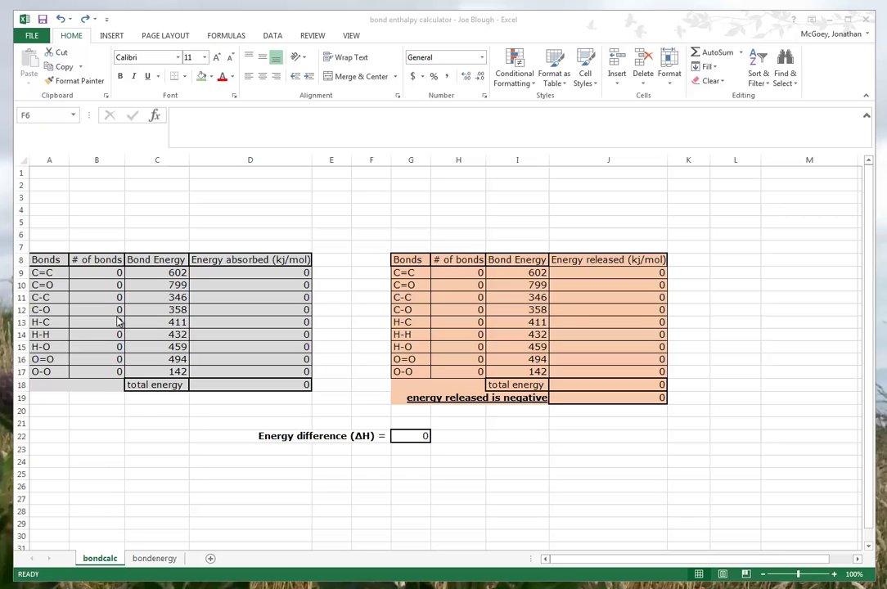
# - Enter the heading "Bond Breaking" in cell C6 above the grey table
pyautogui.click(141, 234)
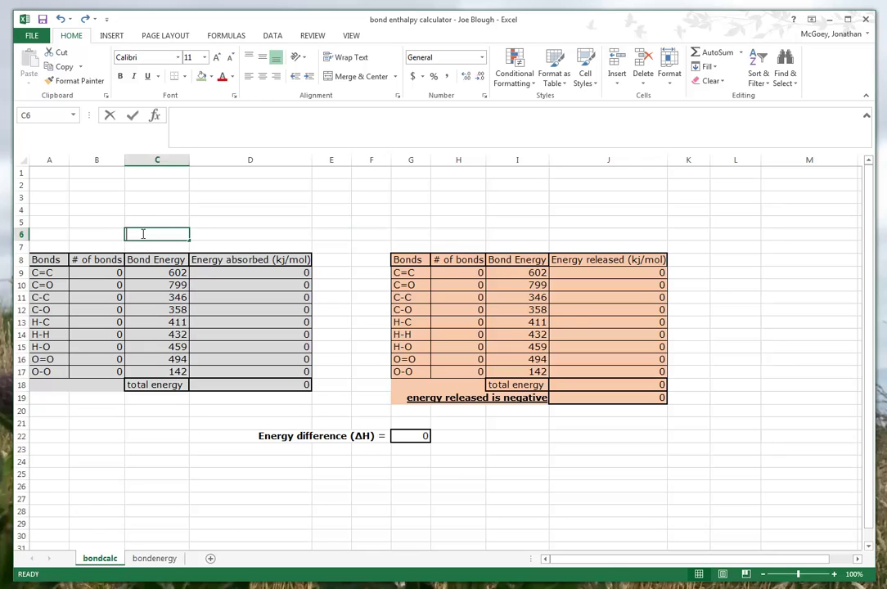
pyautogui.write('Bon')
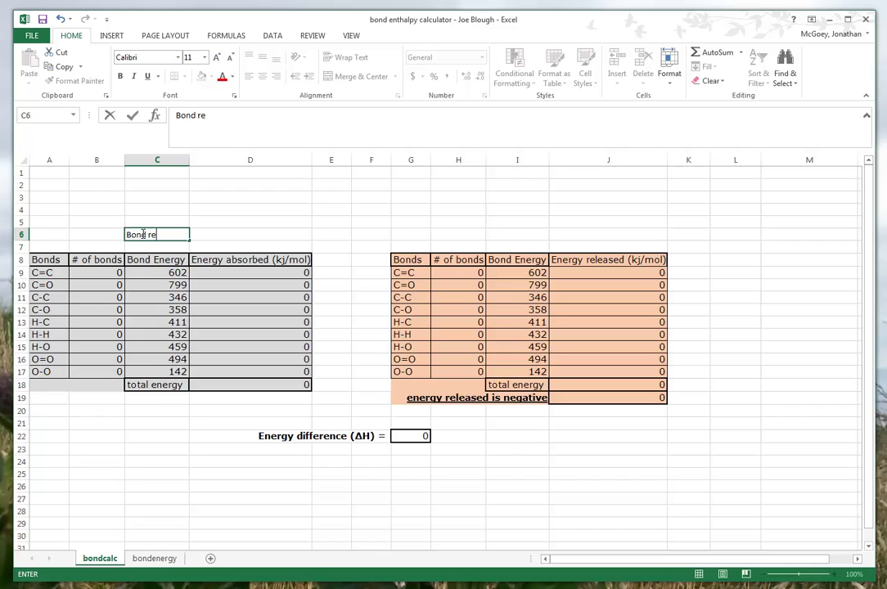
pyautogui.write('d Breaking')
# - Enter the heading "Bond Making" in cell I6 above the orange table
pyautogui.press('Right')
pyautogui.press('Right')
pyautogui.press('Right')
pyautogui.press('Right')
pyautogui.press('Right')
pyautogui.press('Right')
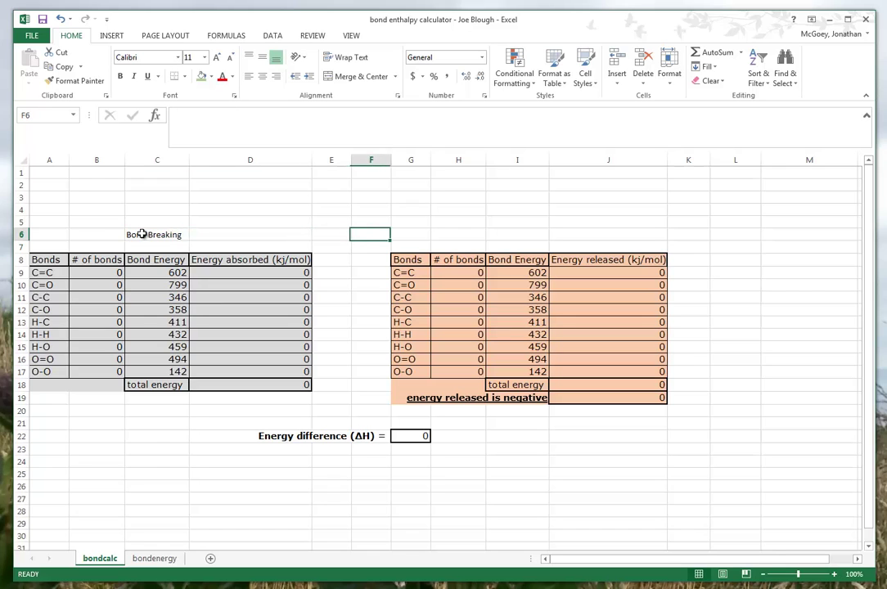
pyautogui.write('Bon')
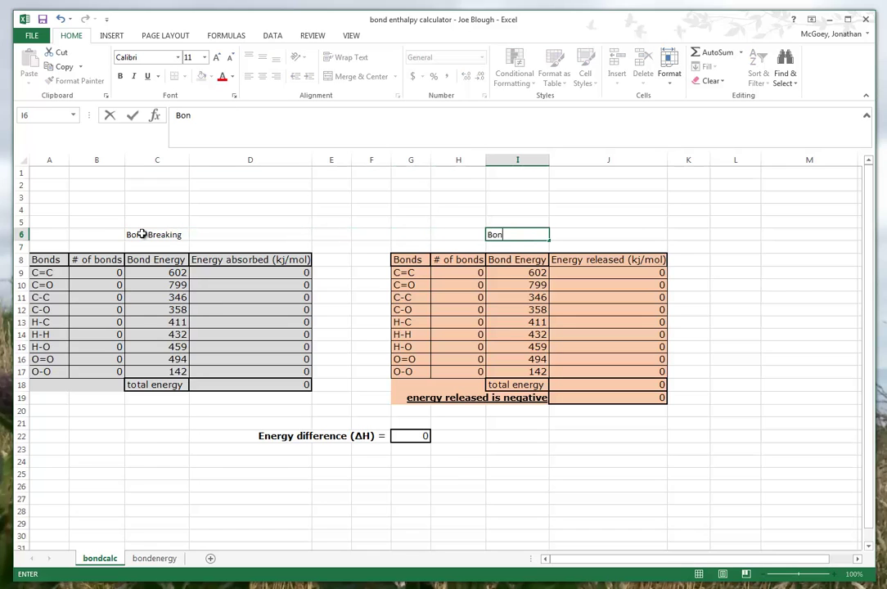
pyautogui.write('d Making')
pyautogui.press('Return')
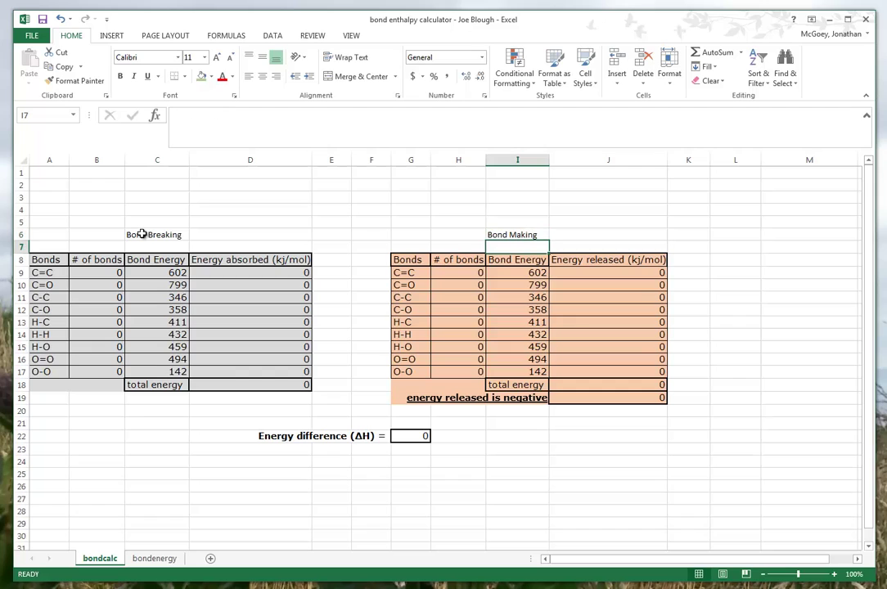
# - Set the number of H-C bonds in the Bond Breaking table to 4
pyautogui.click(87, 271)
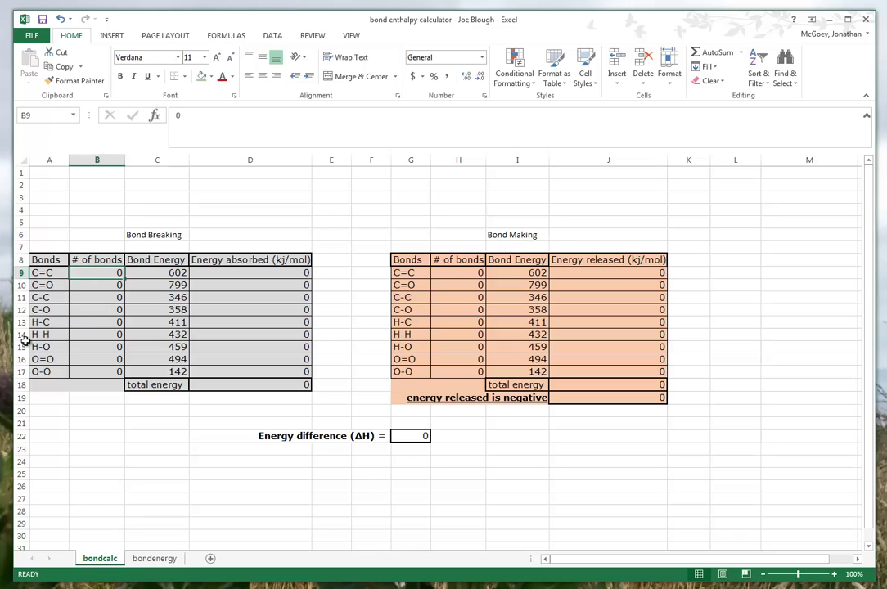
pyautogui.click(79, 322)
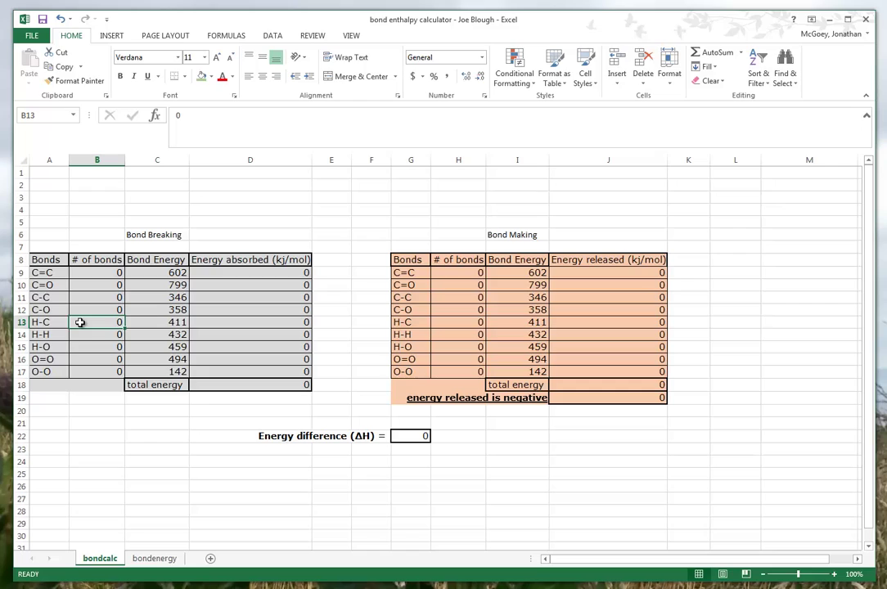
pyautogui.write('4')
pyautogui.press('Return')
# - Set the number of O=O bonds in the Bond Breaking table to 2
pyautogui.press('Return')
pyautogui.press('Return')
pyautogui.press('Return')
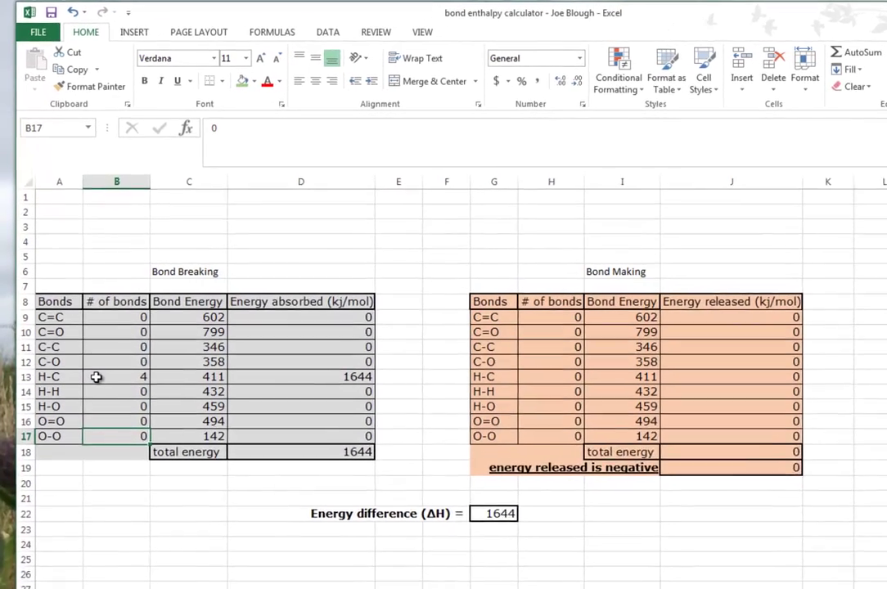
pyautogui.press('Up')
pyautogui.write('2')
pyautogui.press('Return')
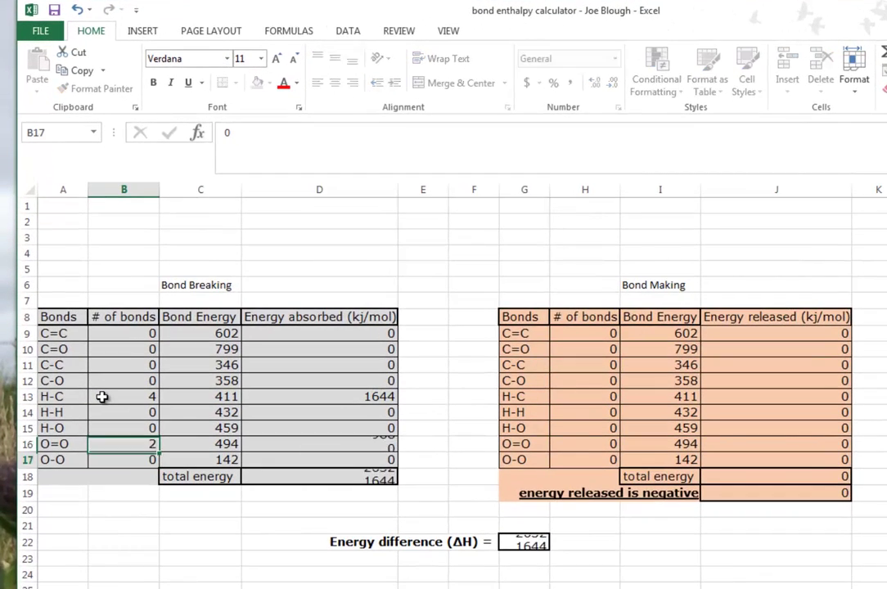
# - Set the number of C=O bonds in the Bond Making table to 2
pyautogui.press('Right')
pyautogui.press('Right')
pyautogui.press('Right')
pyautogui.press('Right')
pyautogui.press('Right')
pyautogui.press('Up')
pyautogui.press('Up')
pyautogui.press('Up')
pyautogui.press('Up')
pyautogui.press('Up')
pyautogui.press('Up')
pyautogui.press('Up')
pyautogui.press('Down')
pyautogui.press('Down')
pyautogui.press('Down')
pyautogui.press('Down')
pyautogui.press('Down')
pyautogui.press('Up')
pyautogui.press('Up')
pyautogui.press('Up')
pyautogui.press('Up')
pyautogui.press('Up')
pyautogui.press('Right')
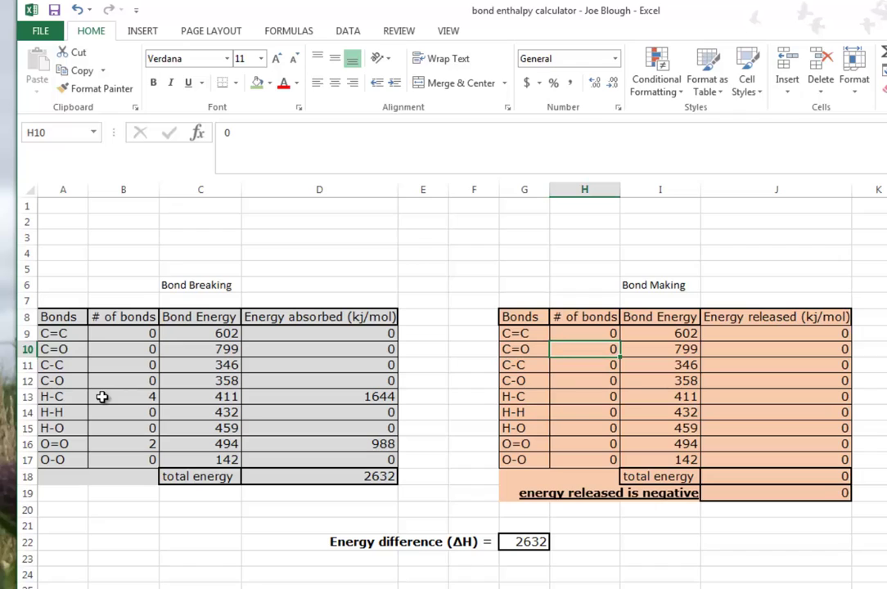
pyautogui.write('2')
pyautogui.press('Return')
# - Set the number of H-O bonds in the Bond Making table to 4
pyautogui.press('Down')
pyautogui.press('Down')
pyautogui.press('Down')
pyautogui.press('Down')
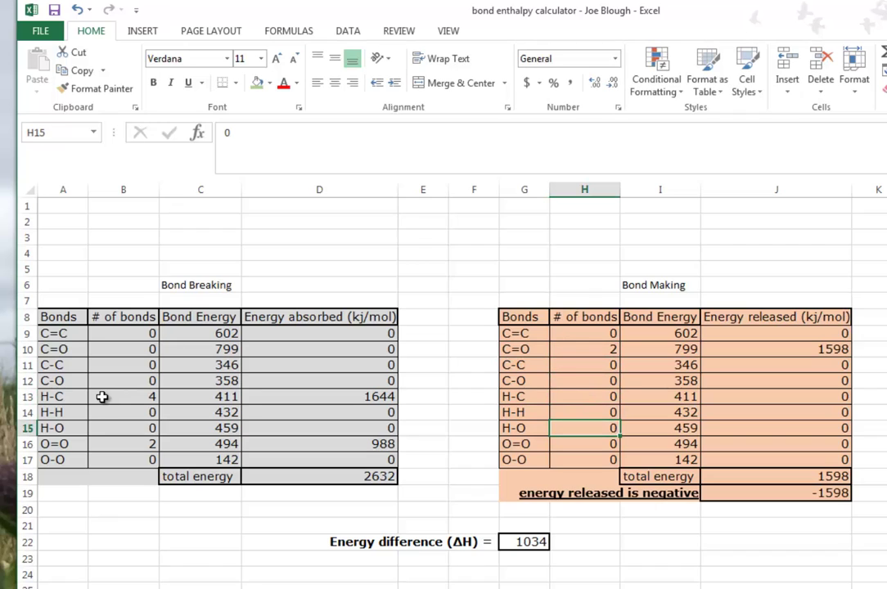
pyautogui.press('Up')
pyautogui.press('Down')
pyautogui.write('4')
pyautogui.press('Return')
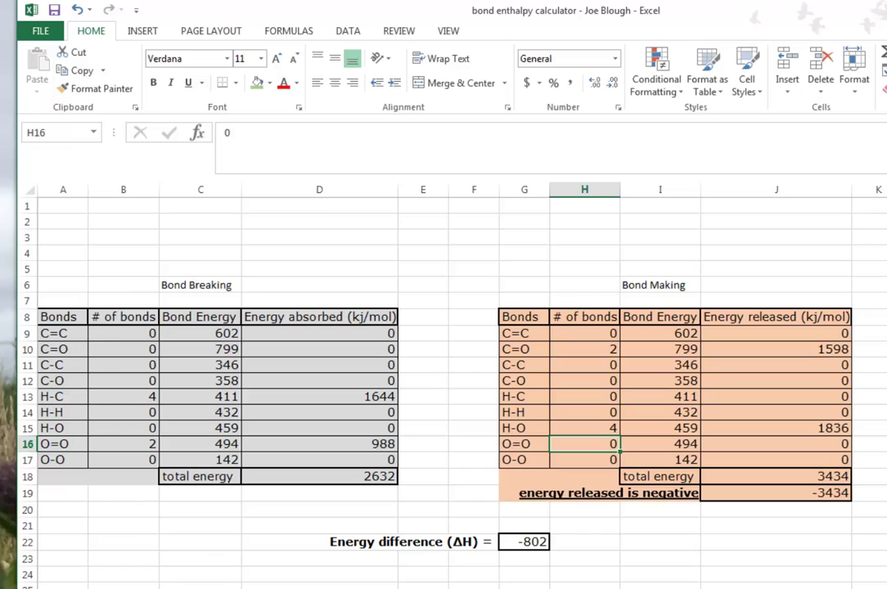
# - Open the bondenergy sheet and examine its list of bonds and energies
pyautogui.hotkey('ctrl', 'pagedown')
pyautogui.click(161, 522)
pyautogui.scroll(6, 159, 489)
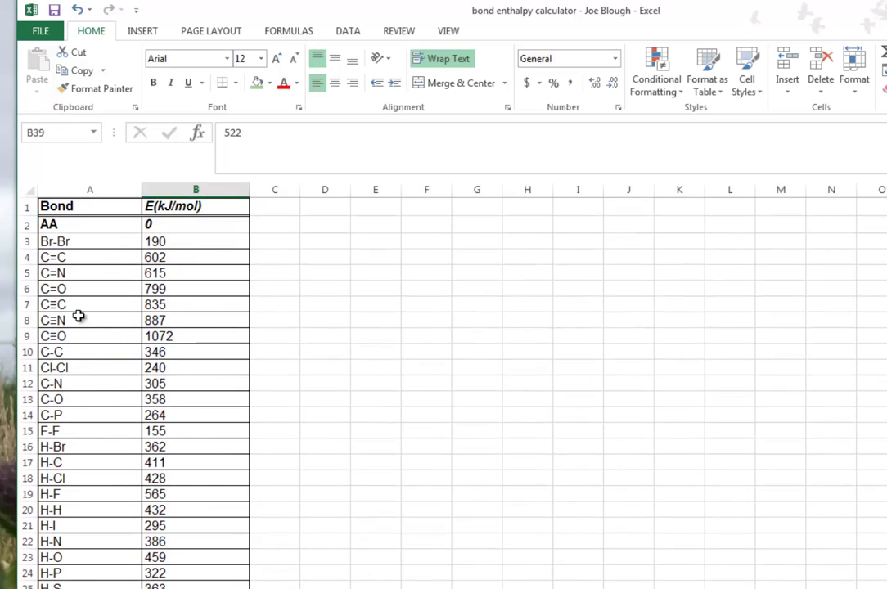
pyautogui.scroll(-1, 77, 311)
pyautogui.scroll(1, 80, 315)
pyautogui.moveTo(64, 209); pyautogui.dragTo(196, 587)
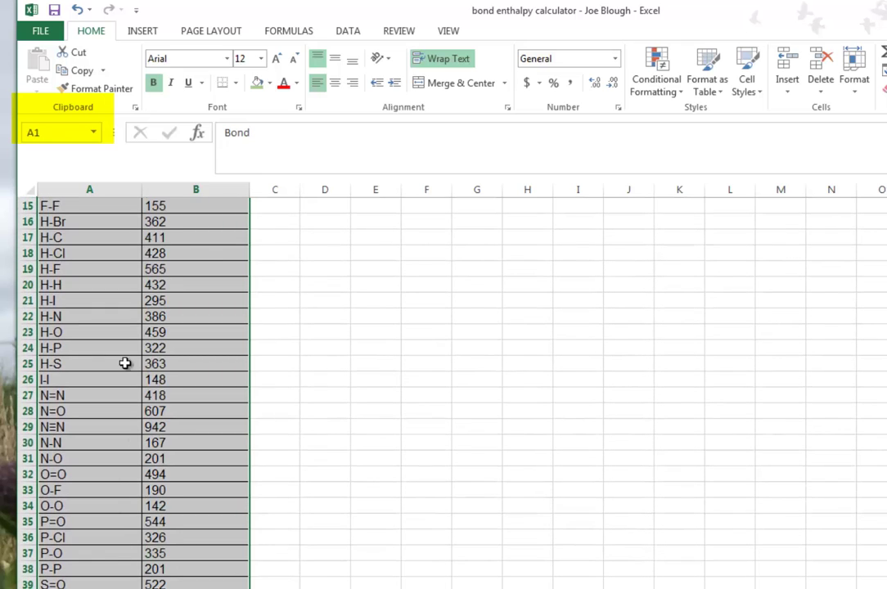
pyautogui.scroll(5, 347, 377)
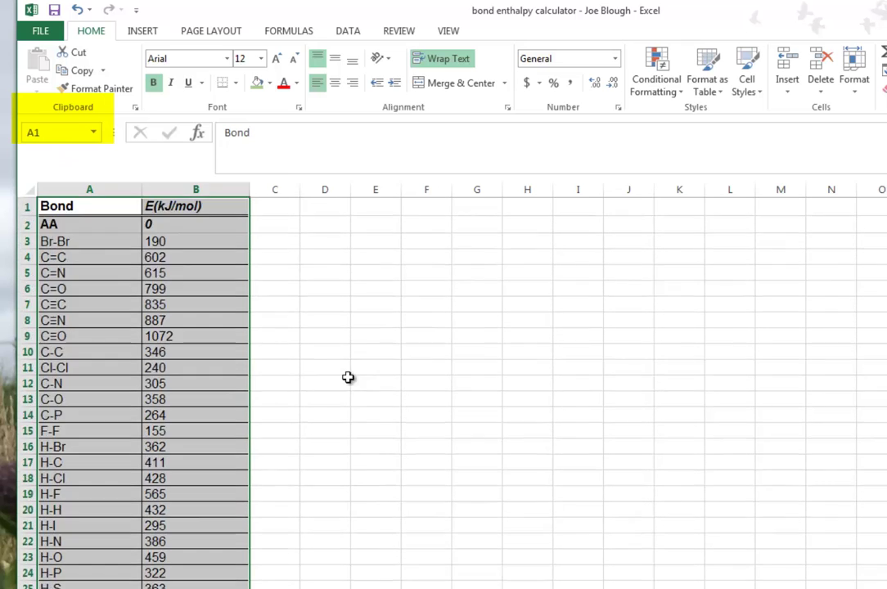
pyautogui.click(278, 352)
pyautogui.moveTo(107, 229); pyautogui.dragTo(197, 494)
pyautogui.moveTo(197, 582); pyautogui.dragTo(196, 586)
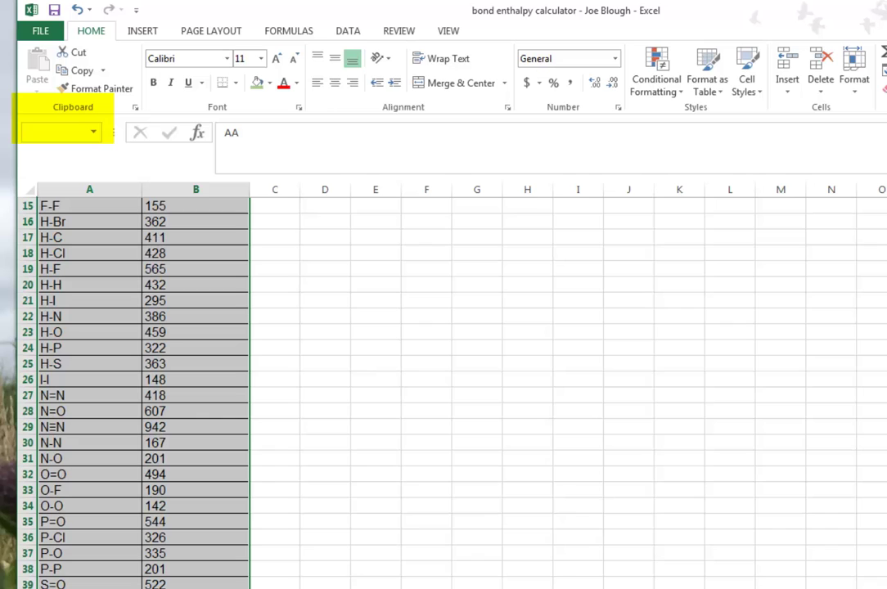
pyautogui.moveTo(196, 586); pyautogui.dragTo(196, 586)
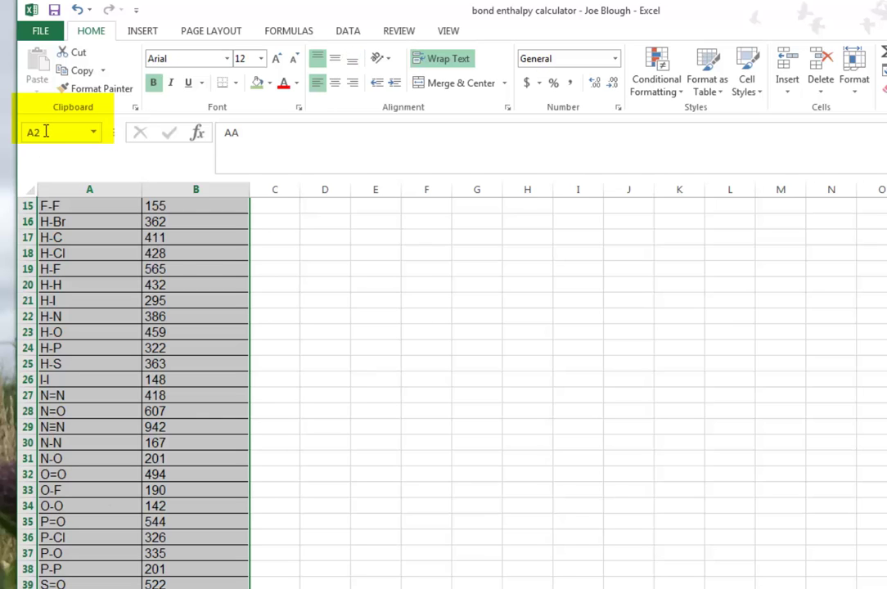
# - Name the whole bond energy table in columns A and B, from header cell A1 down, as the range "fred"
pyautogui.click(244, 285)
pyautogui.scroll(5, 199, 285)
pyautogui.moveTo(95, 204); pyautogui.dragTo(197, 586)
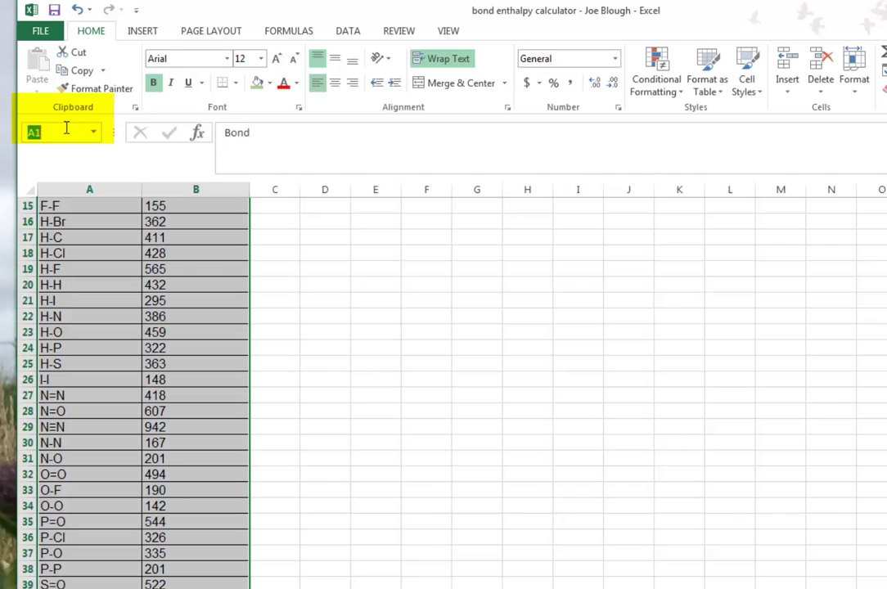
pyautogui.click(66, 129)
pyautogui.write('fred')
pyautogui.press('Return')
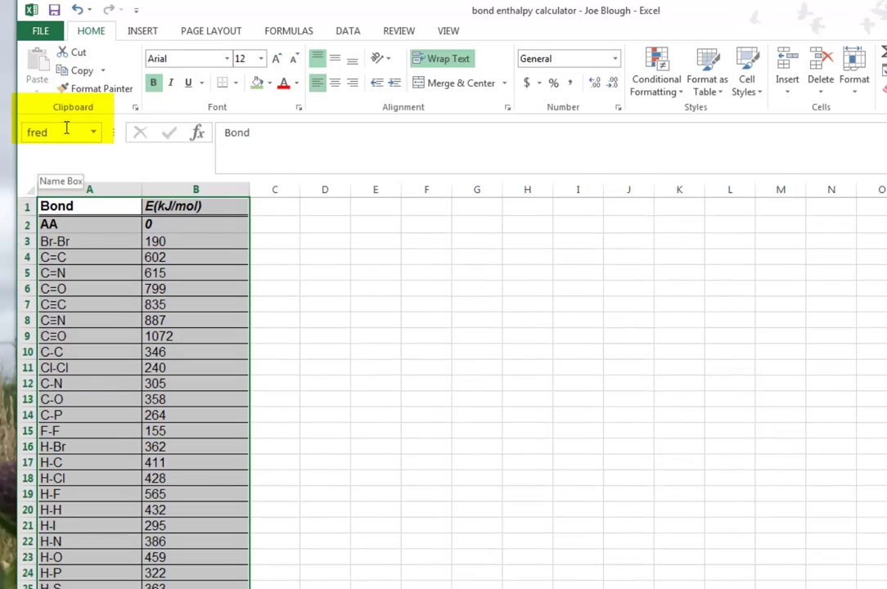
pyautogui.click(296, 259)
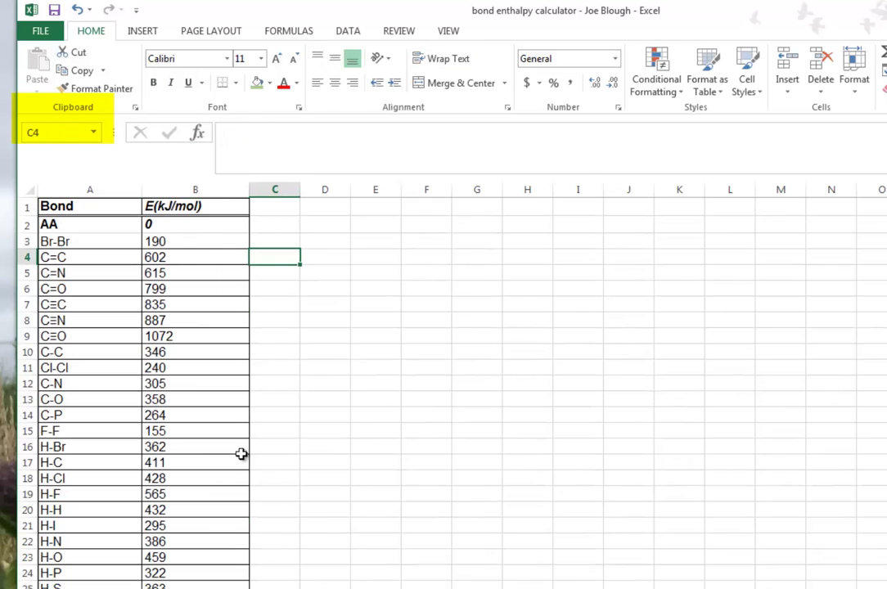
# - On the bondcalc sheet, fill the bond and number-of-bonds cells A9:B17 of the Bond Breaking table with light green
pyautogui.hotkey('ctrl', 'pagedown')
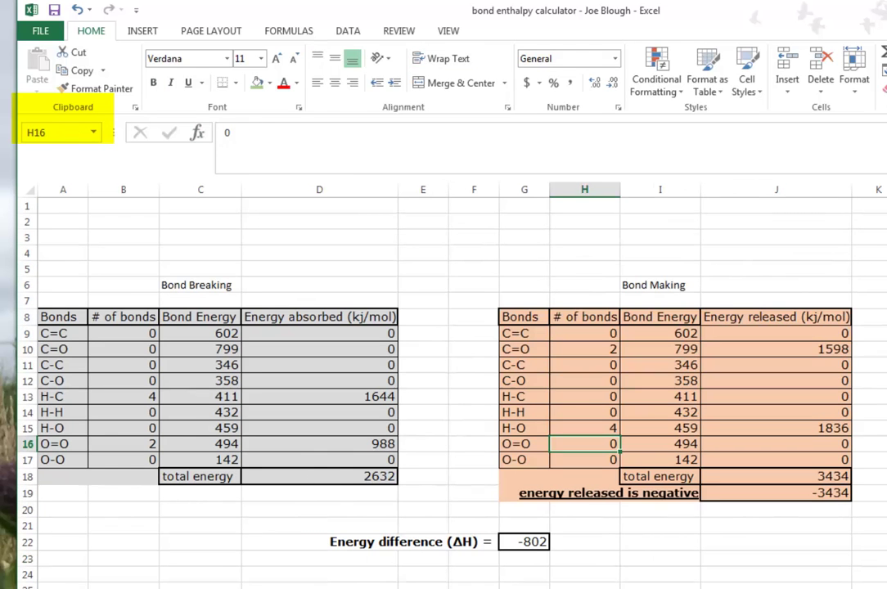
pyautogui.click(521, 332)
pyautogui.click(78, 334)
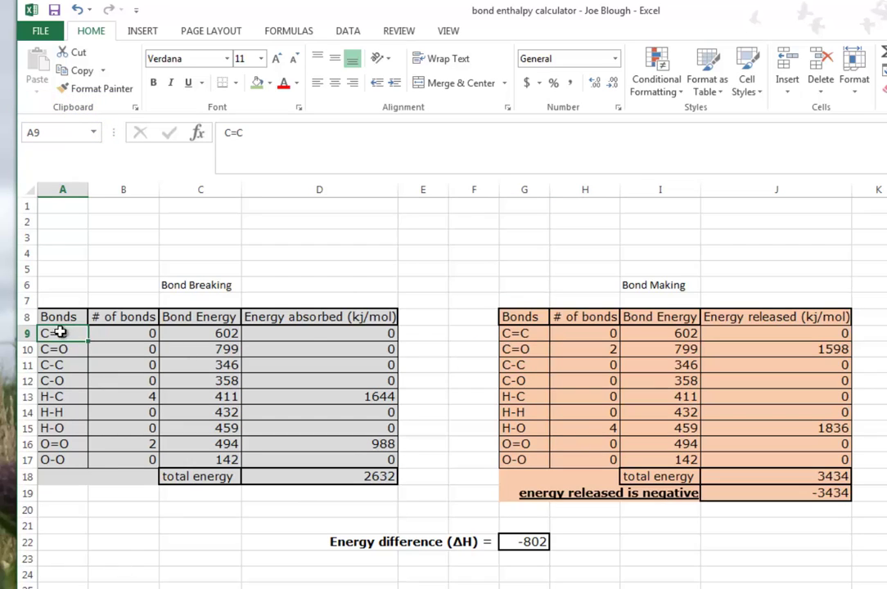
pyautogui.moveTo(71, 333); pyautogui.dragTo(113, 457)
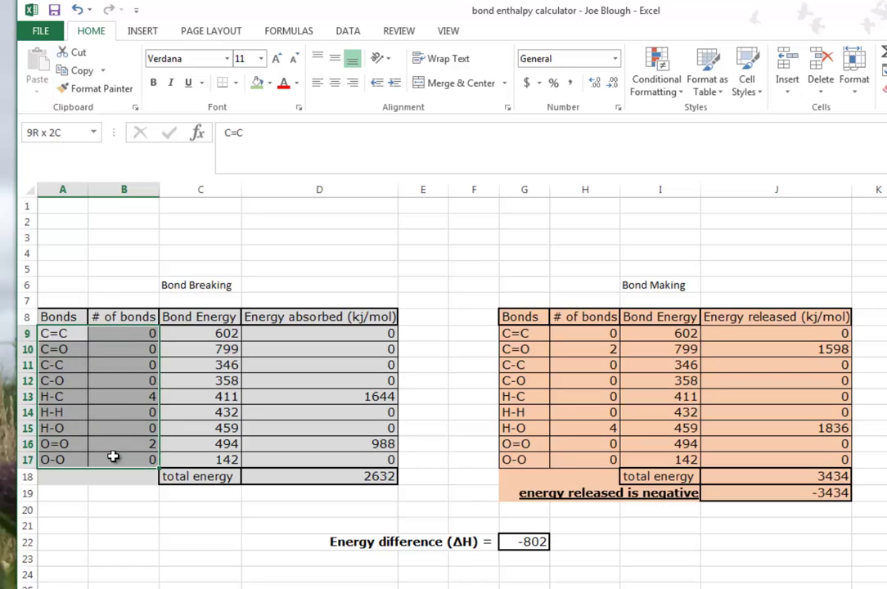
pyautogui.click(269, 83)
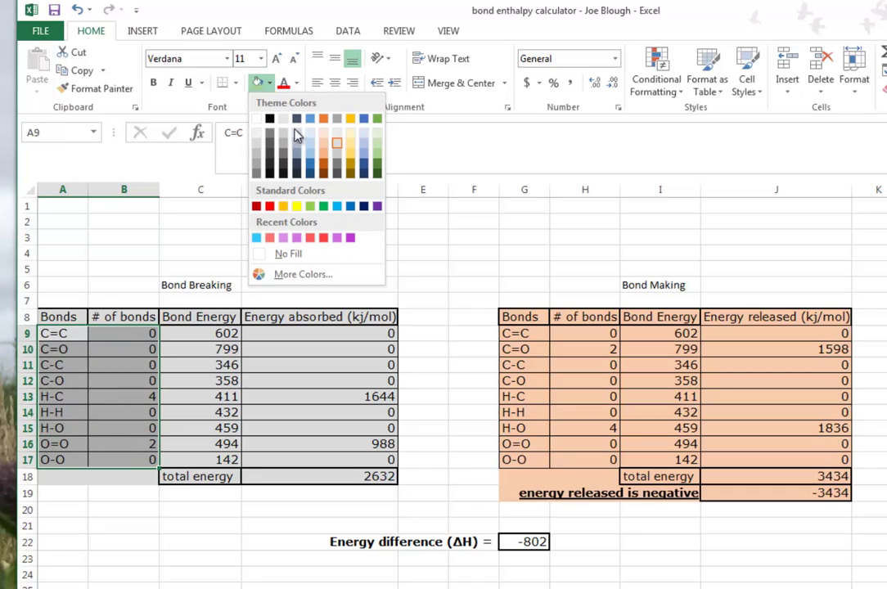
pyautogui.click(377, 145)
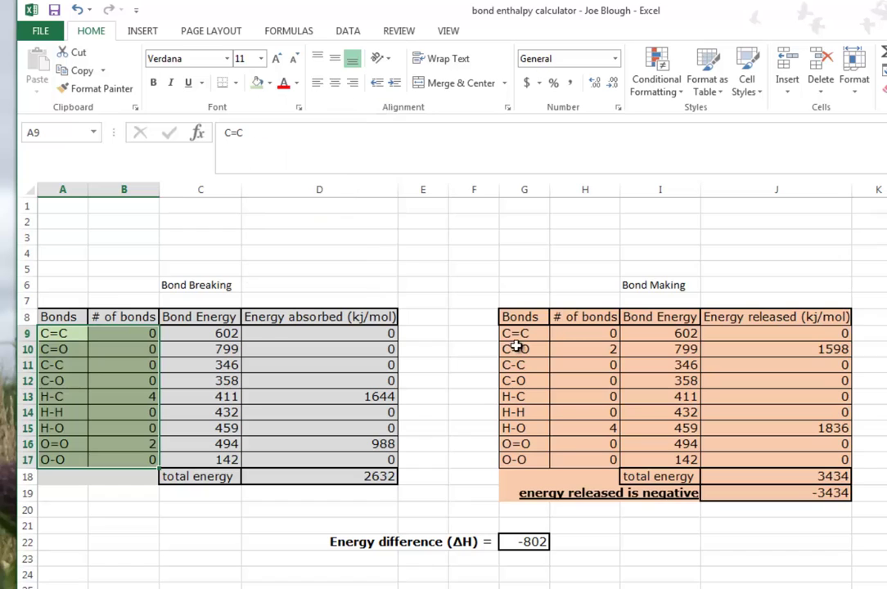
# - Fill the bond and number-of-bonds cells G9:H17 of the Bond Making table with the same light green
pyautogui.moveTo(523, 333); pyautogui.dragTo(580, 463)
pyautogui.click(269, 84)
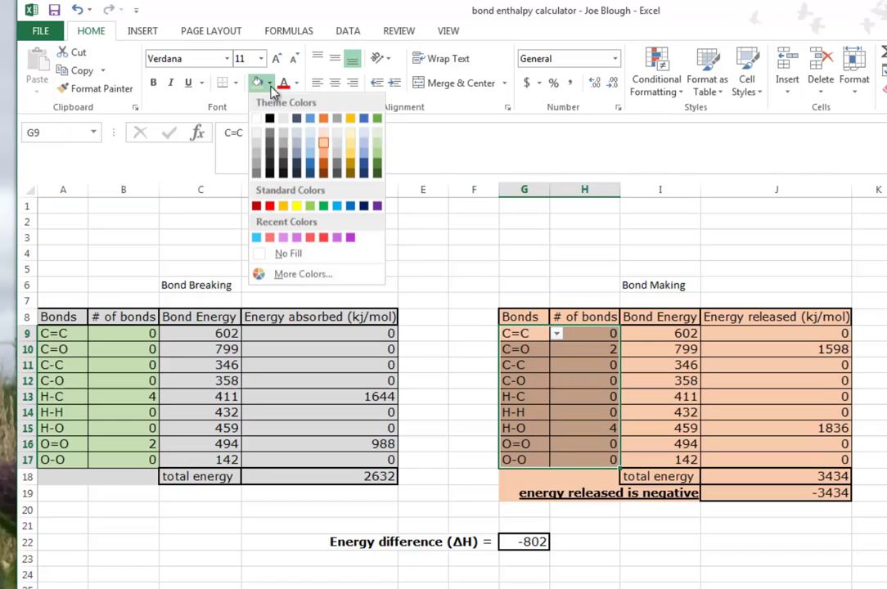
pyautogui.click(377, 145)
pyautogui.click(336, 239)
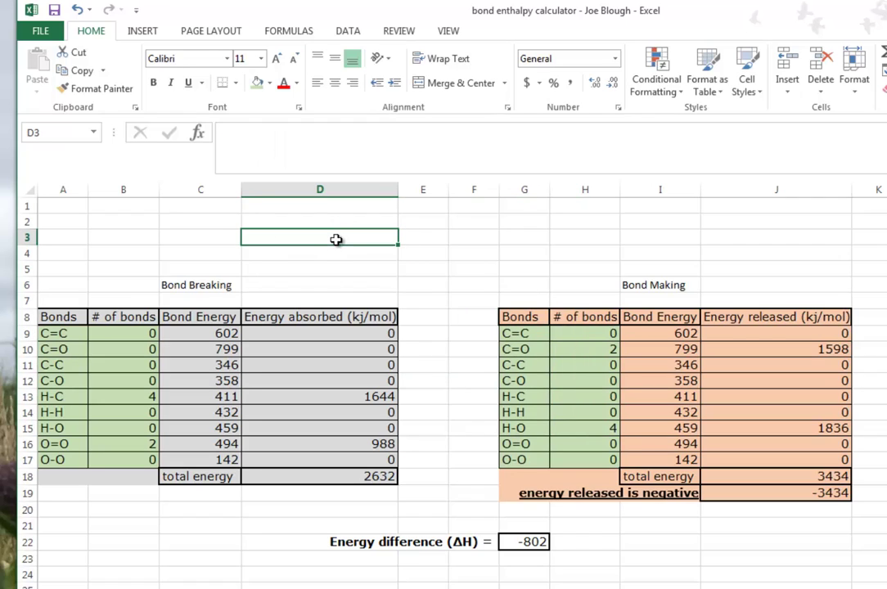
# - Inspect the contents of the number-of-bonds cell B9 and the bond energy cell C9 in the Bond Breaking table
pyautogui.click(119, 333)
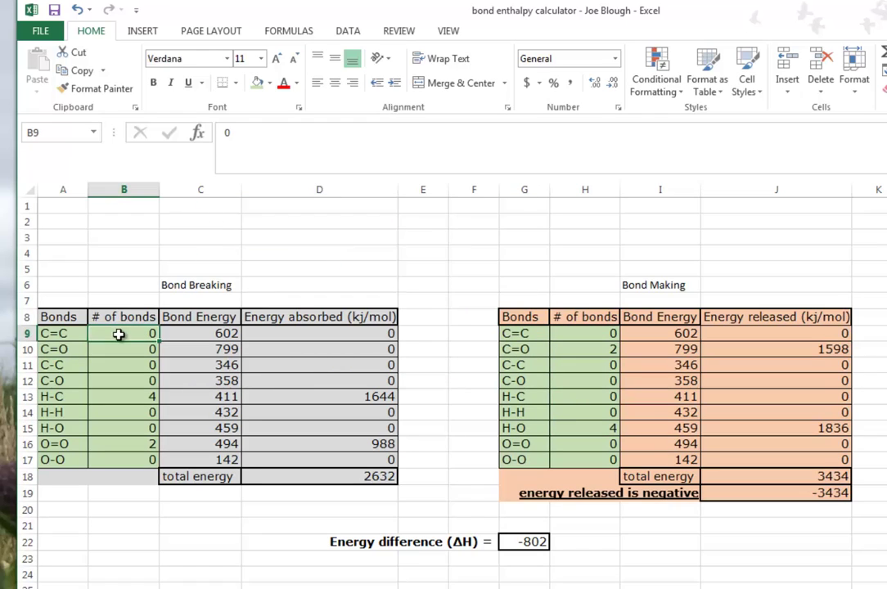
pyautogui.click(187, 334)
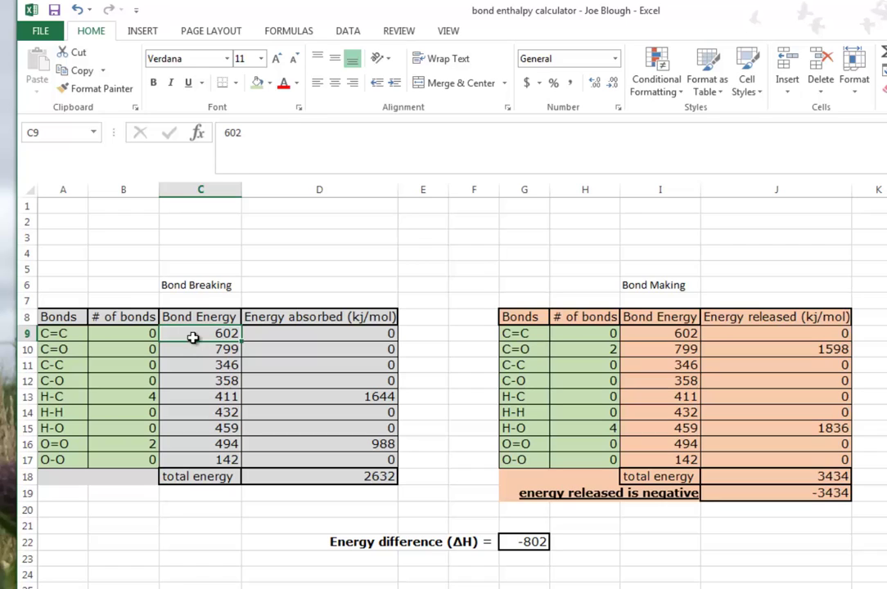
pyautogui.doubleClick(250, 132)
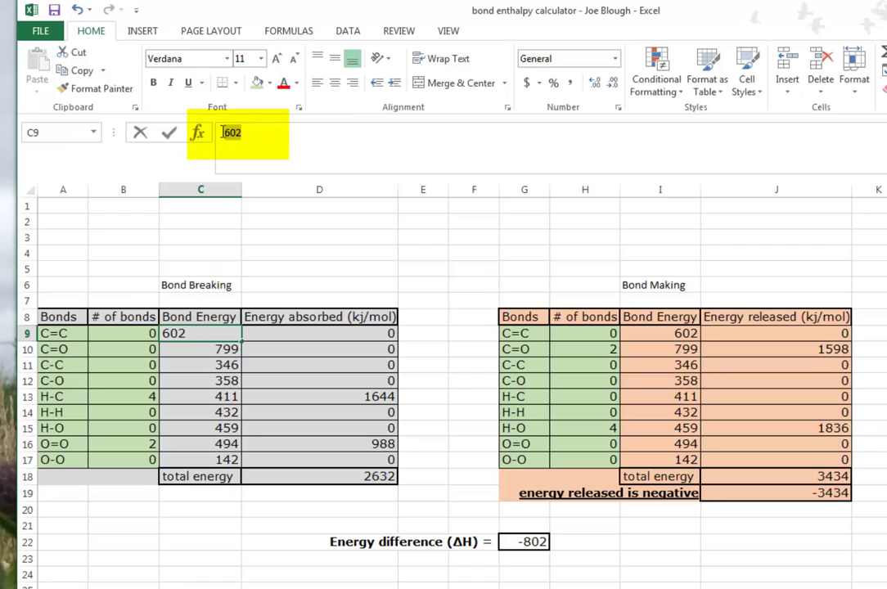
pyautogui.click(201, 352)
# - Change the first bond in the Bond Breaking table, cell A9, to C-C
pyautogui.click(74, 334)
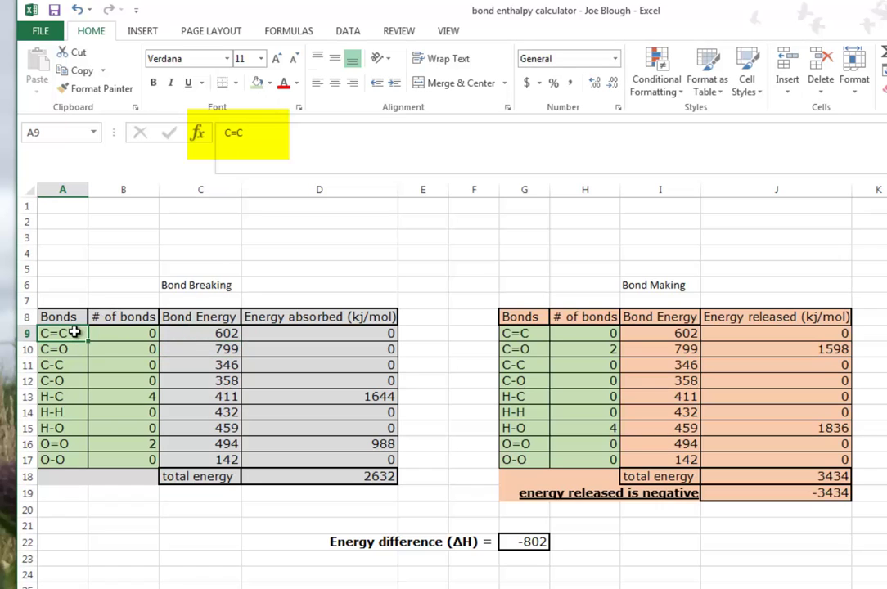
pyautogui.write('C')
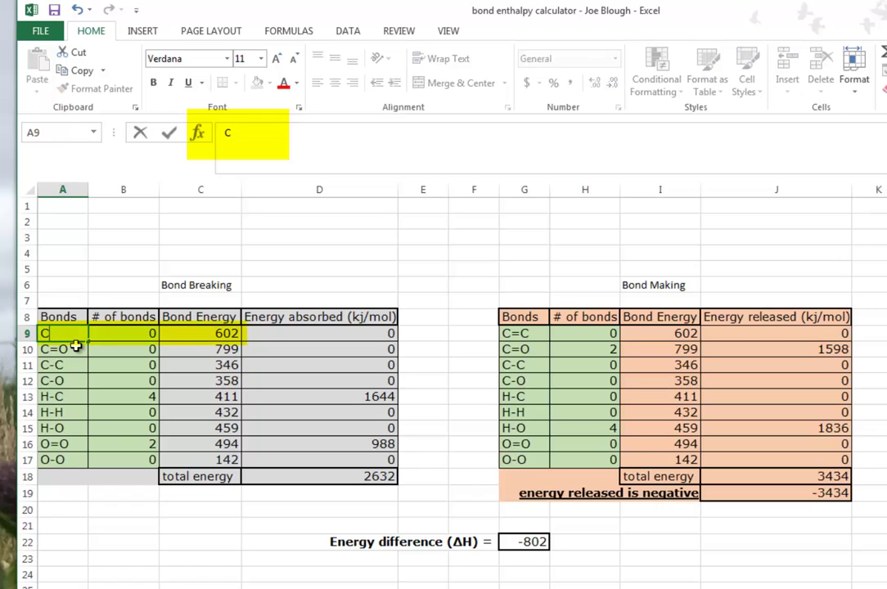
pyautogui.write('-C')
pyautogui.press('Return')
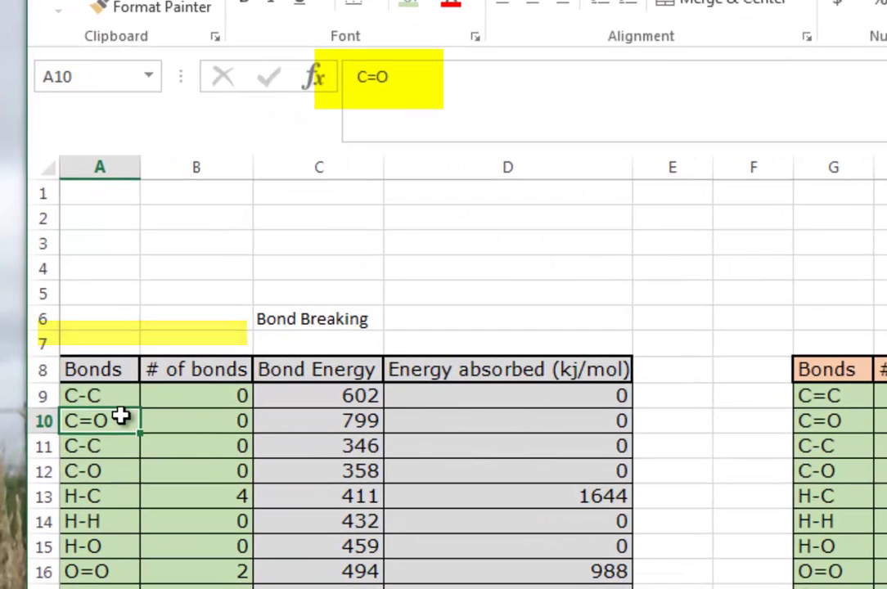
# - Change the bond in cell A9 to O-O and select its bond energy cell C9
pyautogui.press('Up')
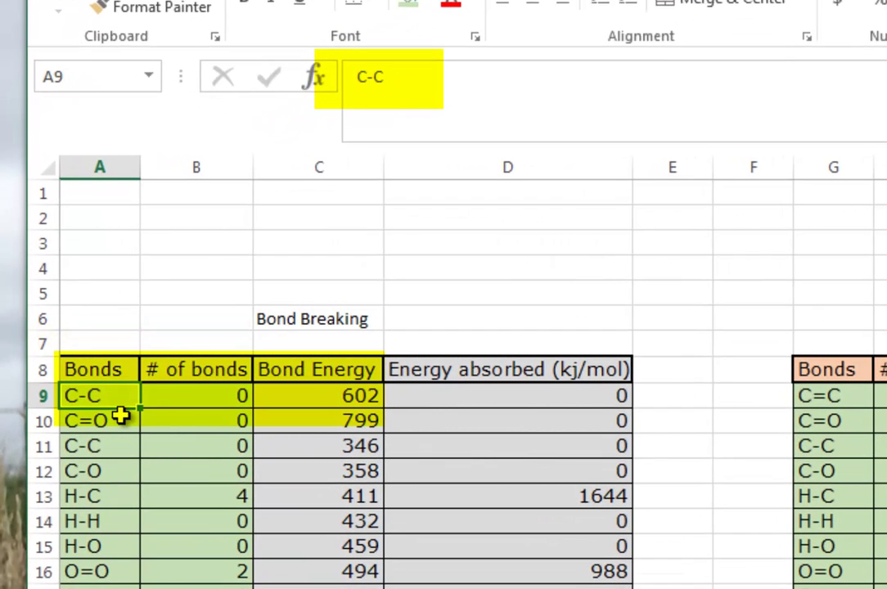
pyautogui.write('O-O')
pyautogui.press('Return')
pyautogui.press('Up')
pyautogui.click(313, 394)
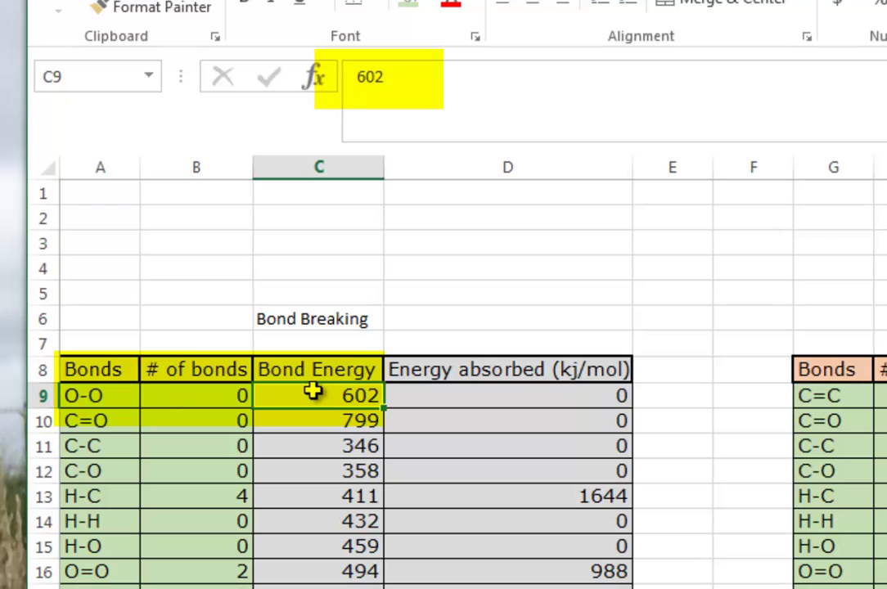
# - Start a VLOOKUP formula in the bond energy cell C9 of the Bond Breaking table, using A9 as the lookup value
pyautogui.click(332, 446)
pyautogui.click(317, 397)
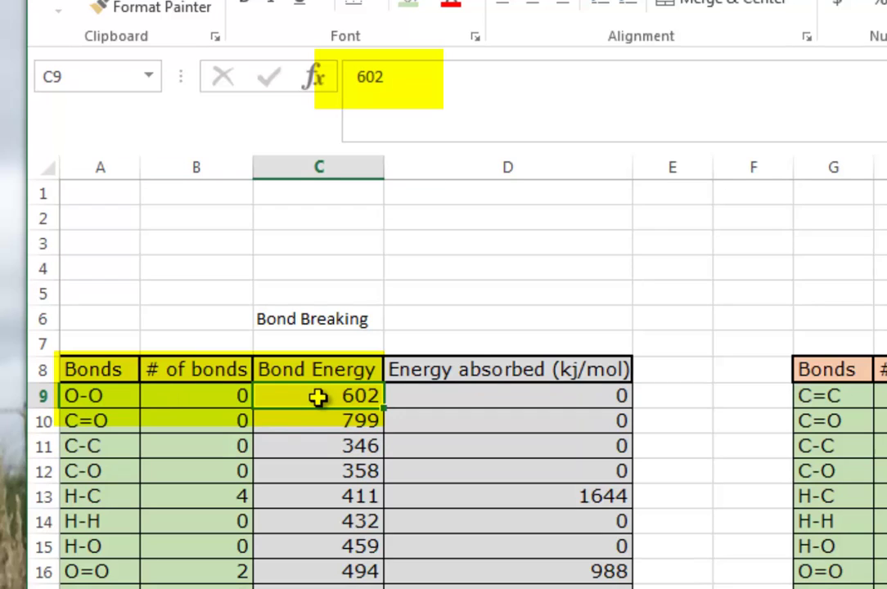
pyautogui.write('=vlloku')
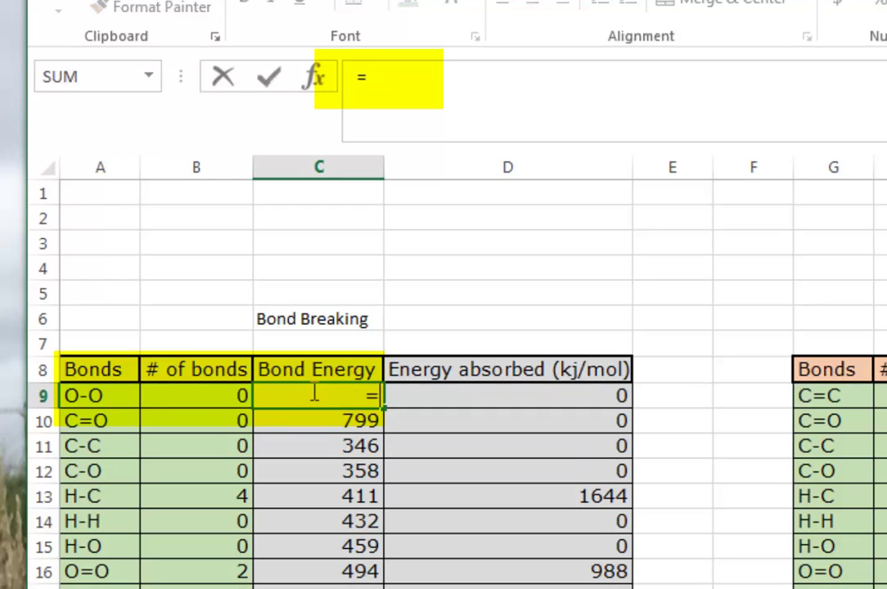
pyautogui.write('p')
pyautogui.press('BackSpace')
pyautogui.press('BackSpace')
pyautogui.press('BackSpace')
pyautogui.press('BackSpace')
pyautogui.press('BackSpace')
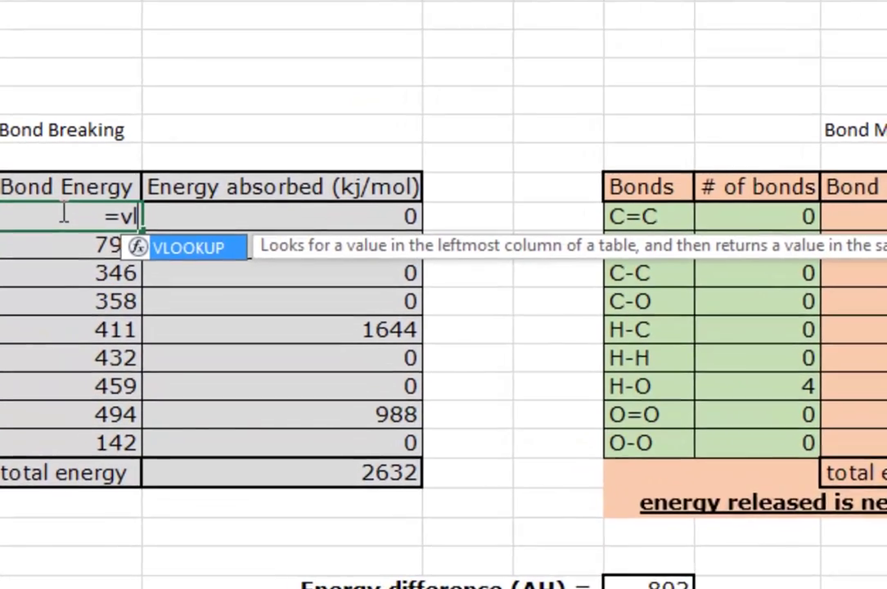
pyautogui.press('Tab')
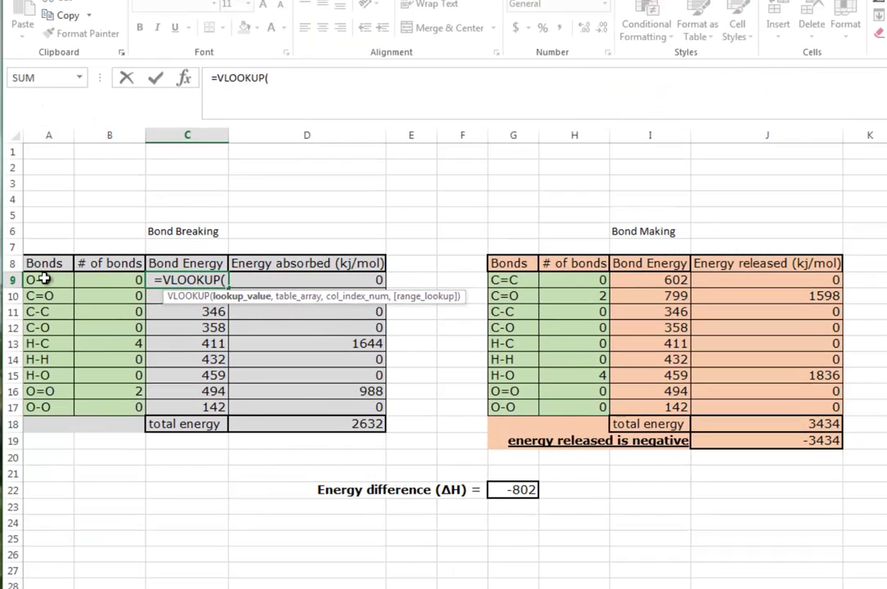
pyautogui.click(43, 279)
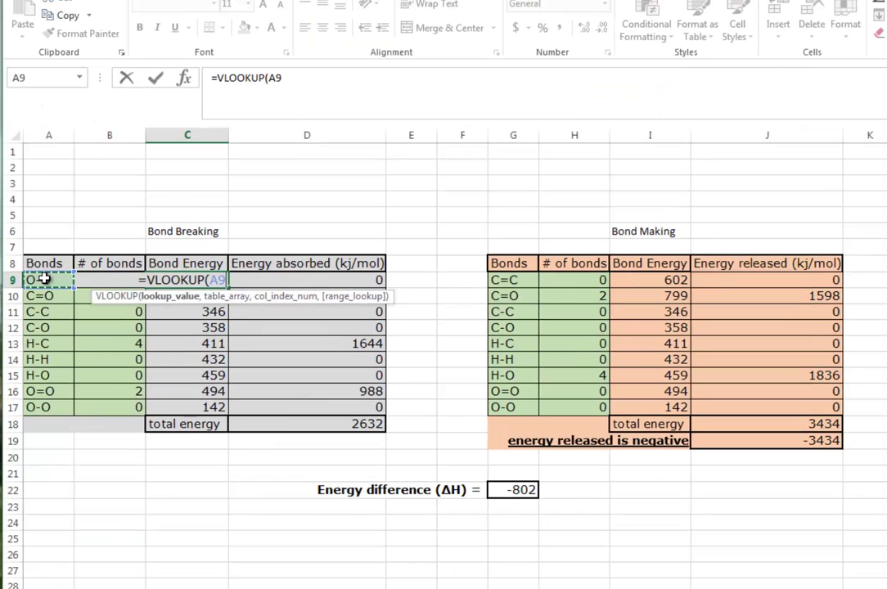
pyautogui.write(',')
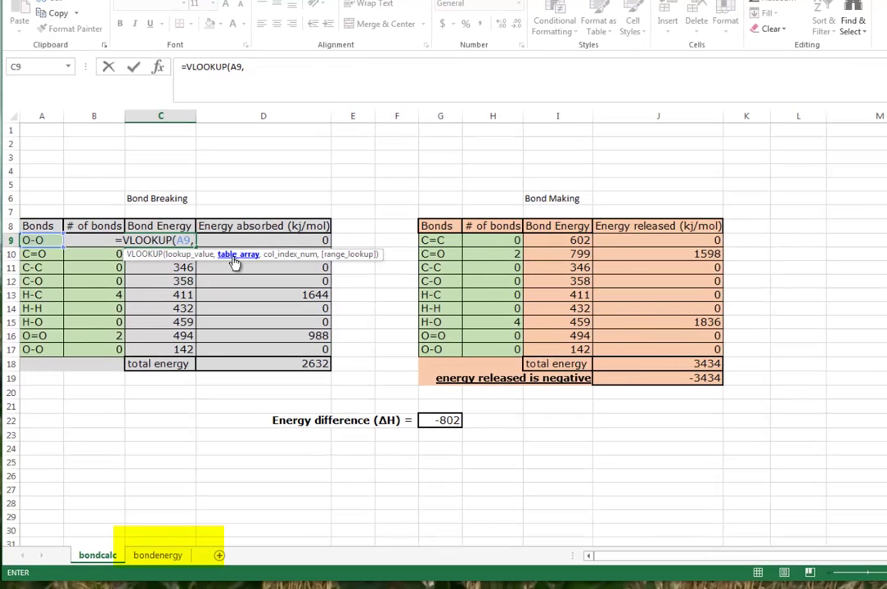
# - Complete the VLOOKUP in C9 with the bondenergy sheet's named table fred as table array and 2 as column index
pyautogui.click(158, 554)
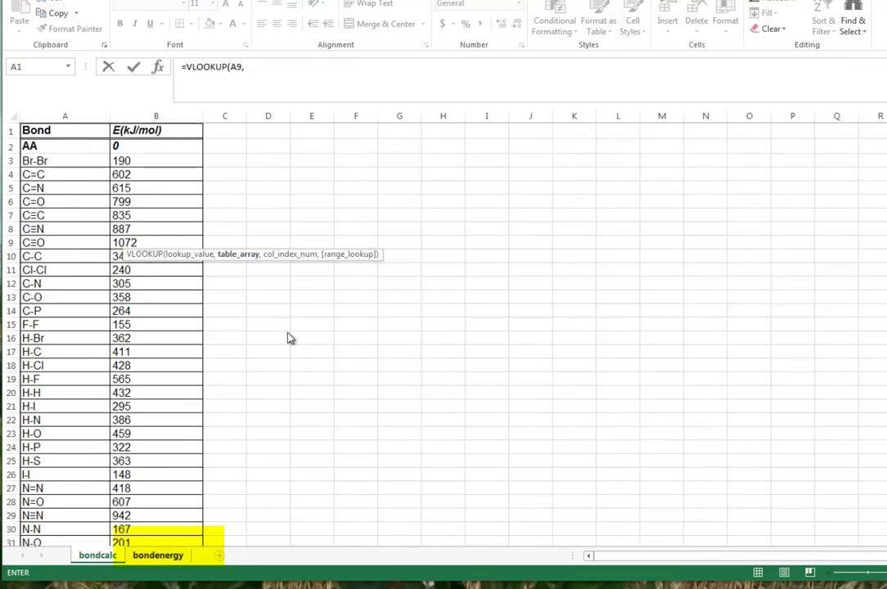
pyautogui.moveTo(48, 129); pyautogui.dragTo(132, 517)
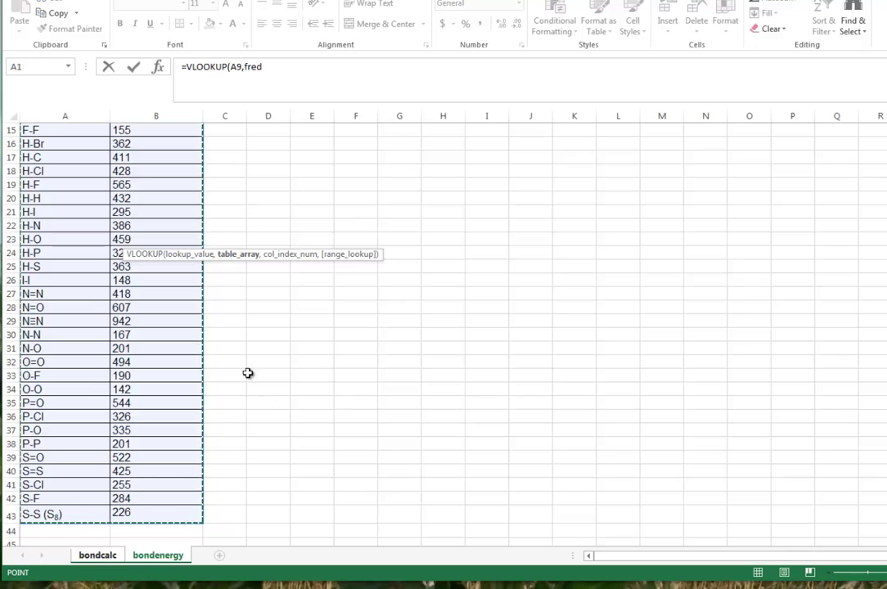
pyautogui.click(273, 67)
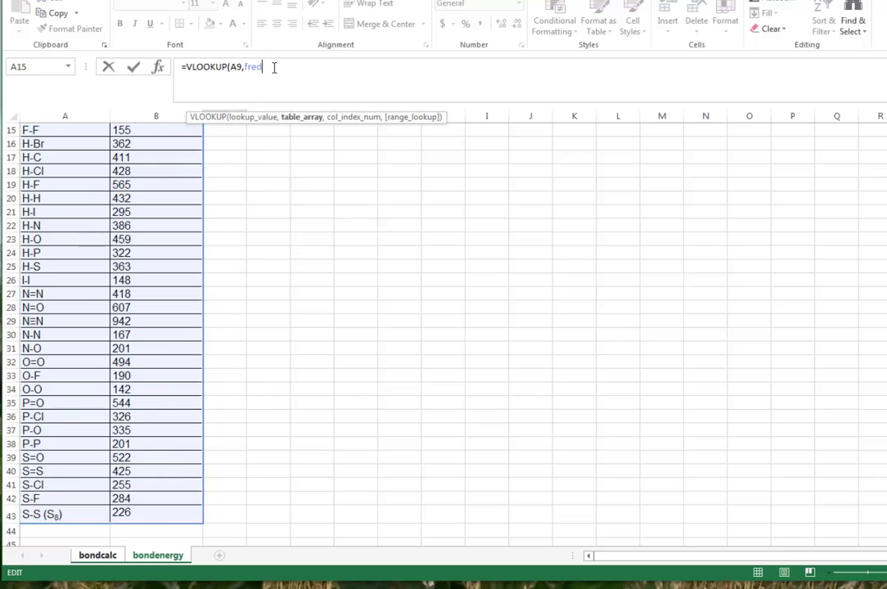
pyautogui.write(',2')
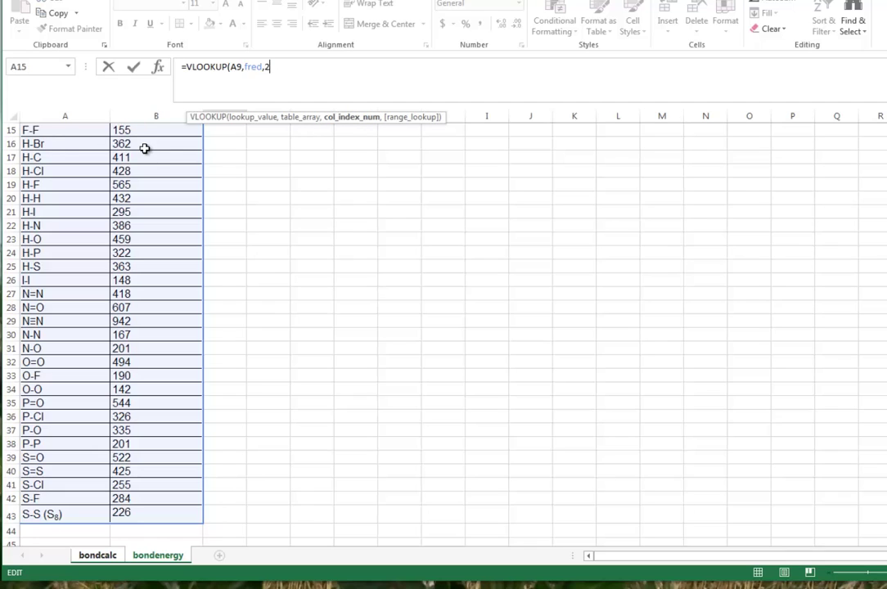
pyautogui.press('Return')
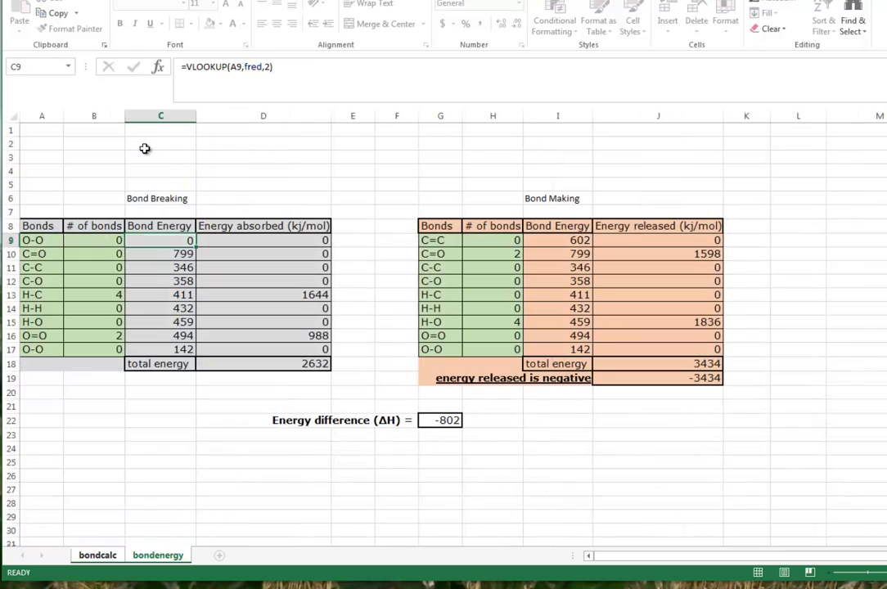
pyautogui.click(145, 238)
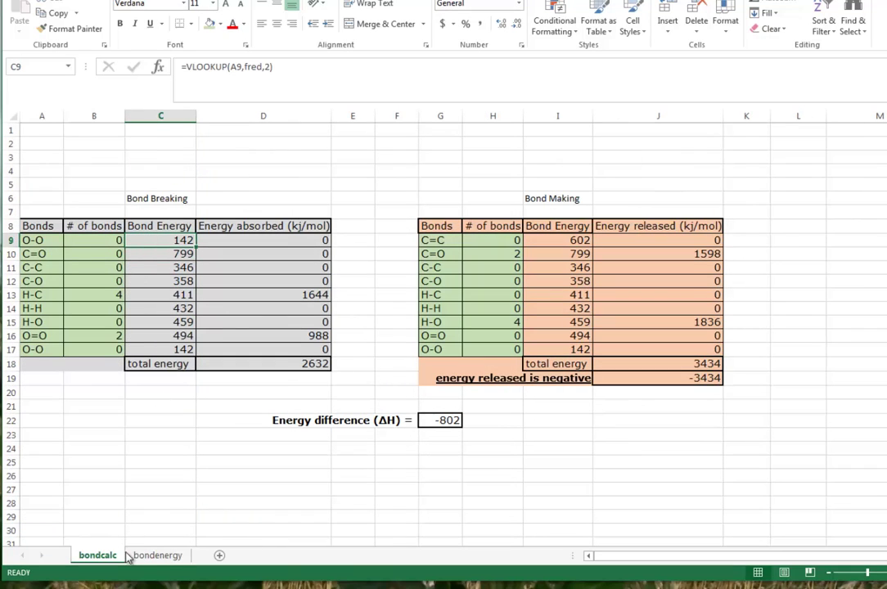
# - Check the O-O bond and its energy in row 34 of the bondenergy sheet and return to bondcalc
pyautogui.click(157, 555)
pyautogui.click(86, 391)
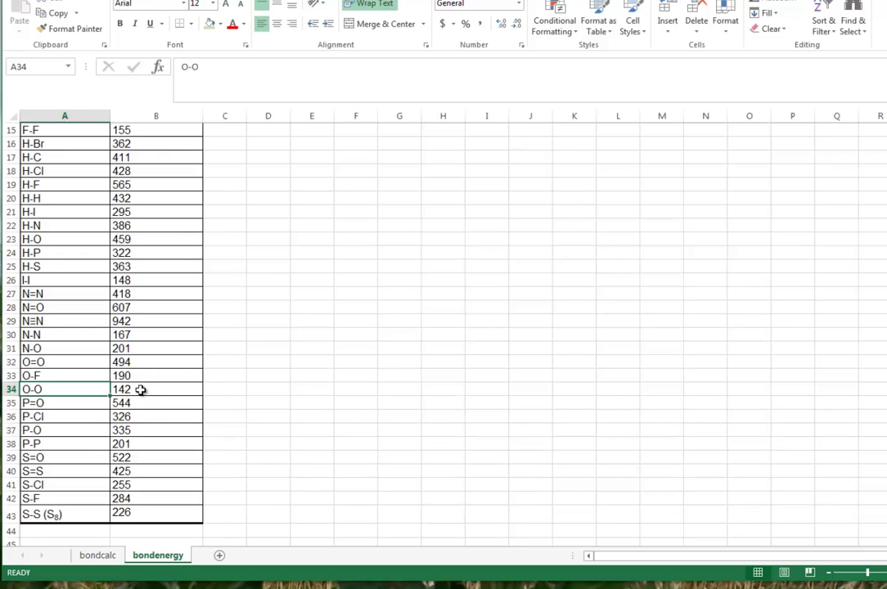
pyautogui.click(139, 390)
pyautogui.click(98, 556)
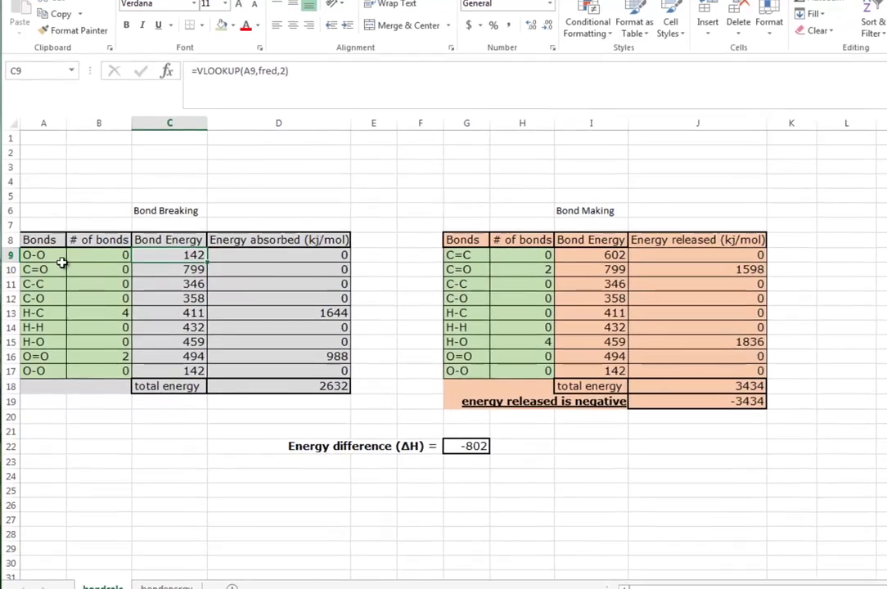
# - Test the lookup by changing the bond in cell A9 to C-C
pyautogui.click(52, 239)
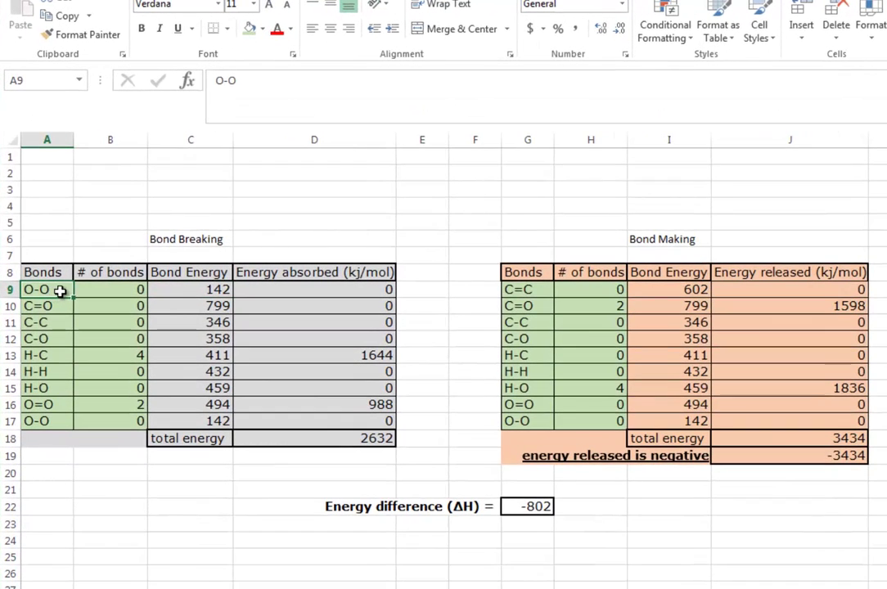
pyautogui.write('C')
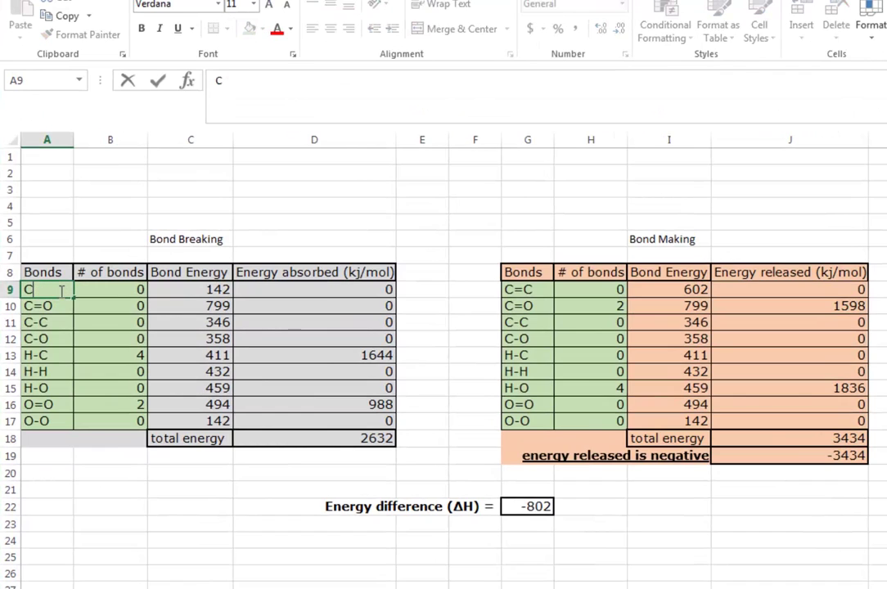
pyautogui.write('-C')
pyautogui.press('Return')
# - Enter the nonexistent bond mars-earth in cell A9 and widen column A to fit it
pyautogui.click(60, 291)
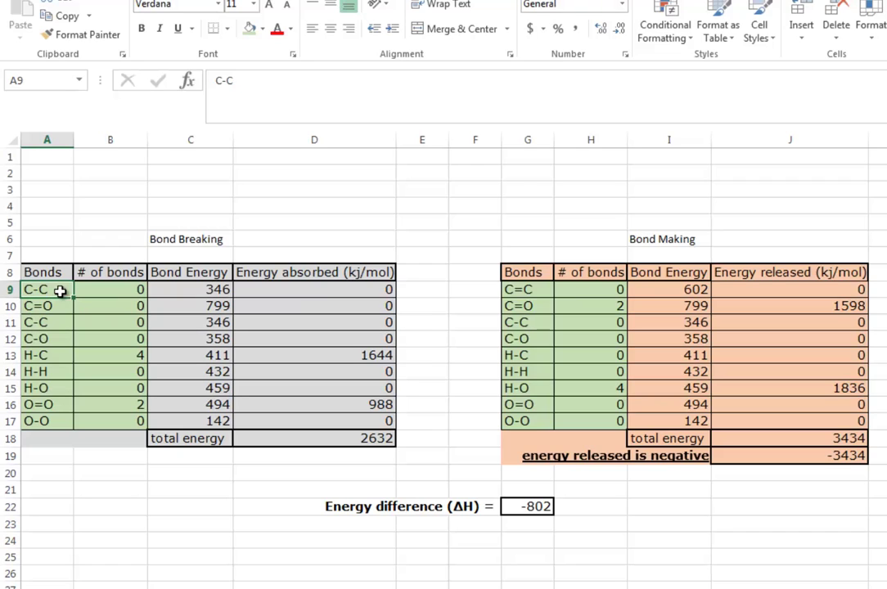
pyautogui.write('mar')
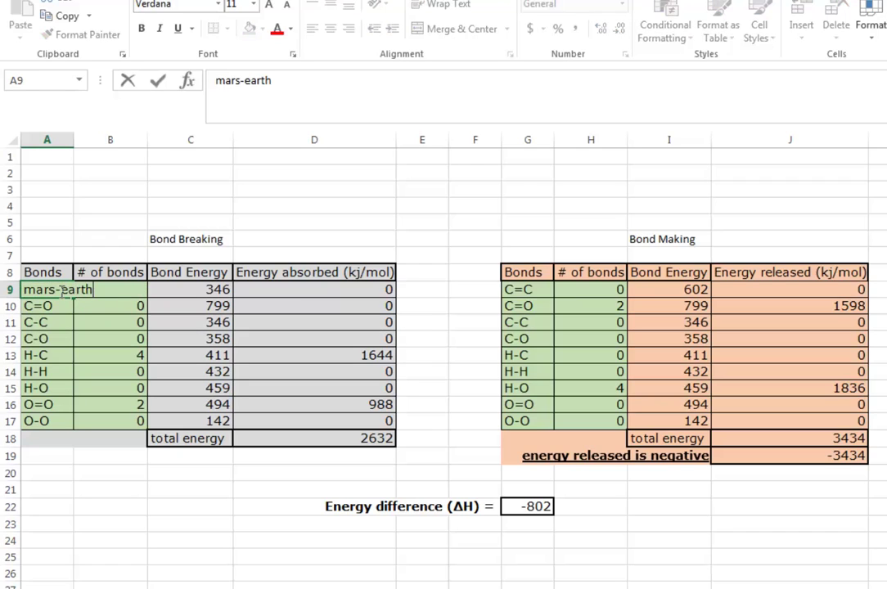
pyautogui.write('s-earth')
pyautogui.press('Return')
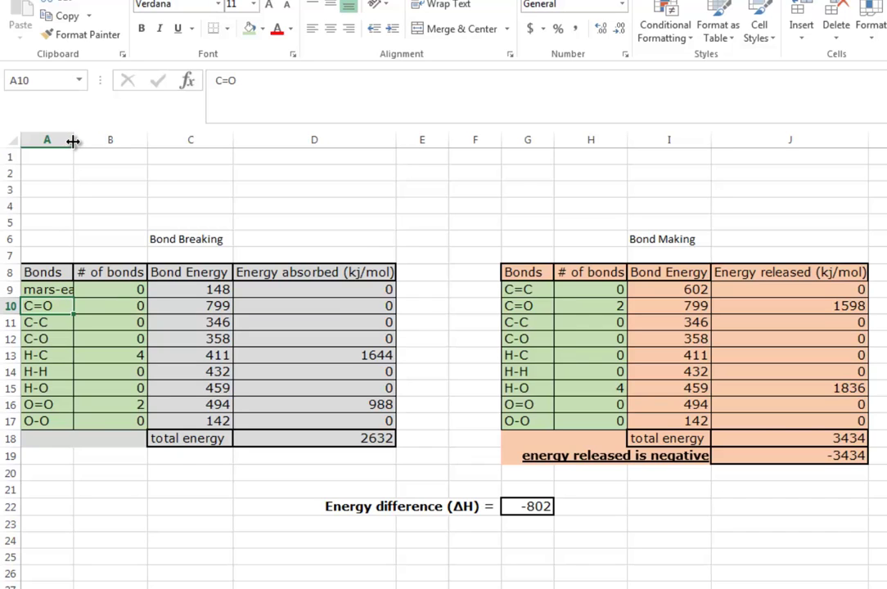
pyautogui.moveTo(73, 141); pyautogui.dragTo(111, 145)
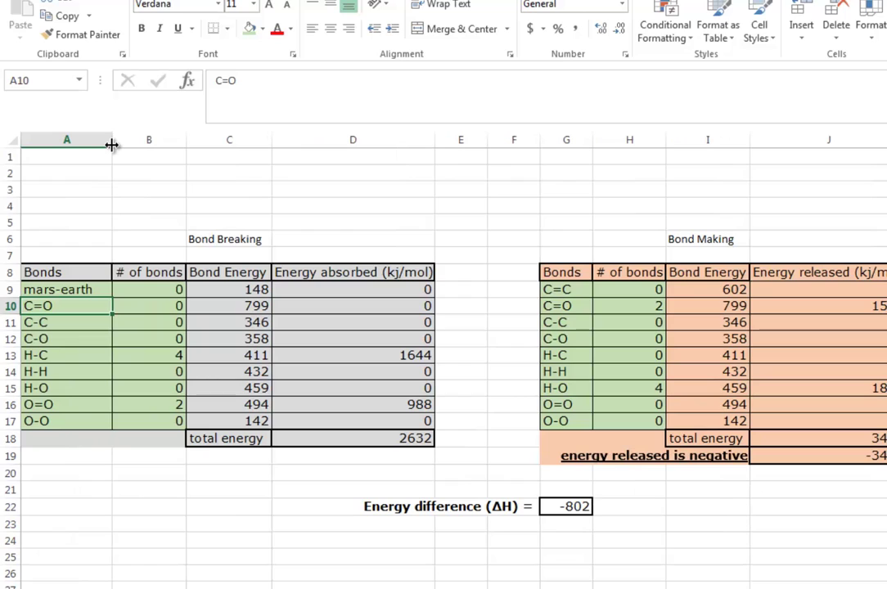
# - Replace the bond in cell A9 with the made-up bond Z-Q
pyautogui.click(73, 289)
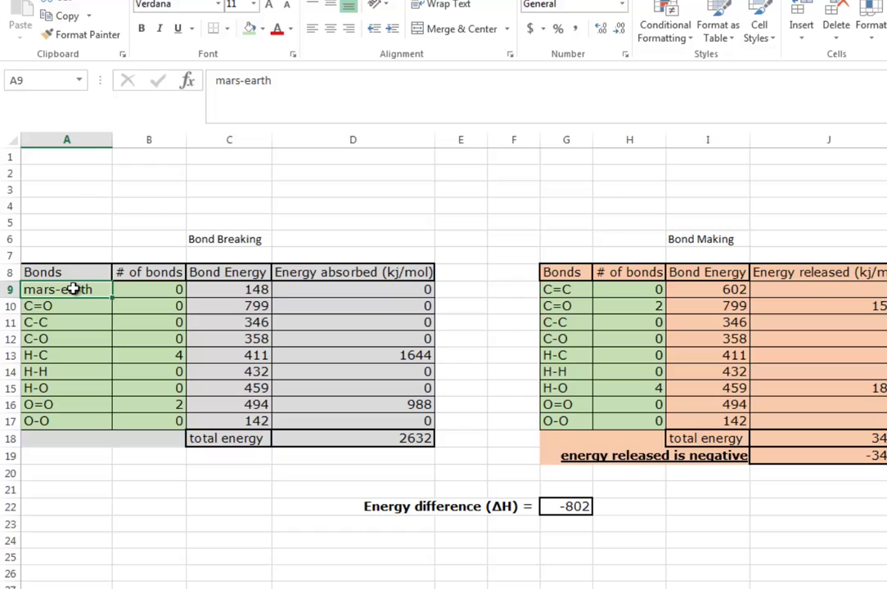
pyautogui.click(73, 305)
pyautogui.click(73, 289)
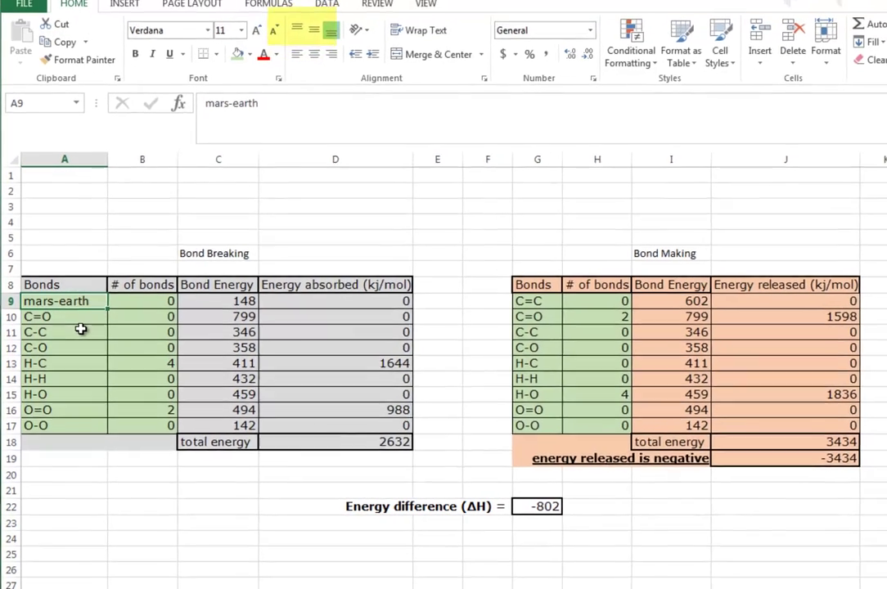
pyautogui.write('Z-Q')
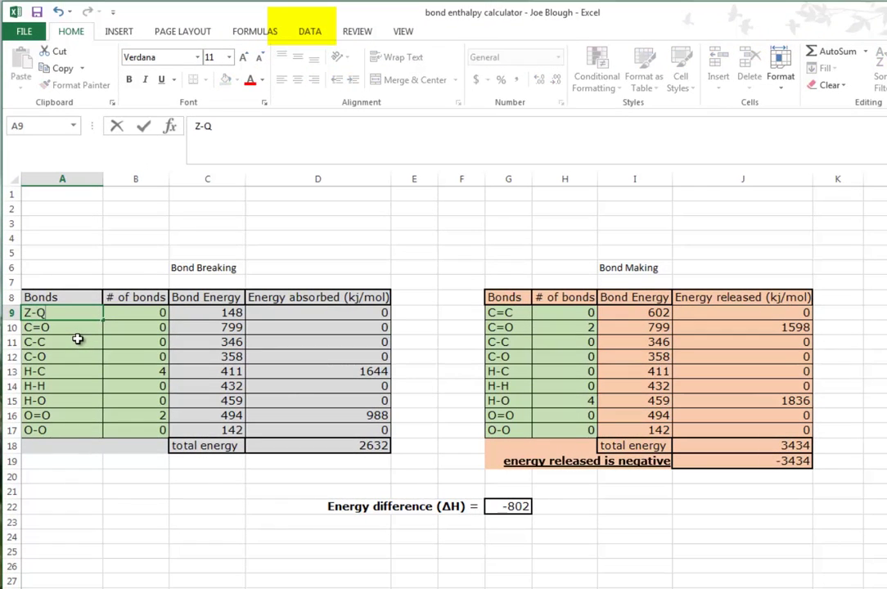
pyautogui.press('Return')
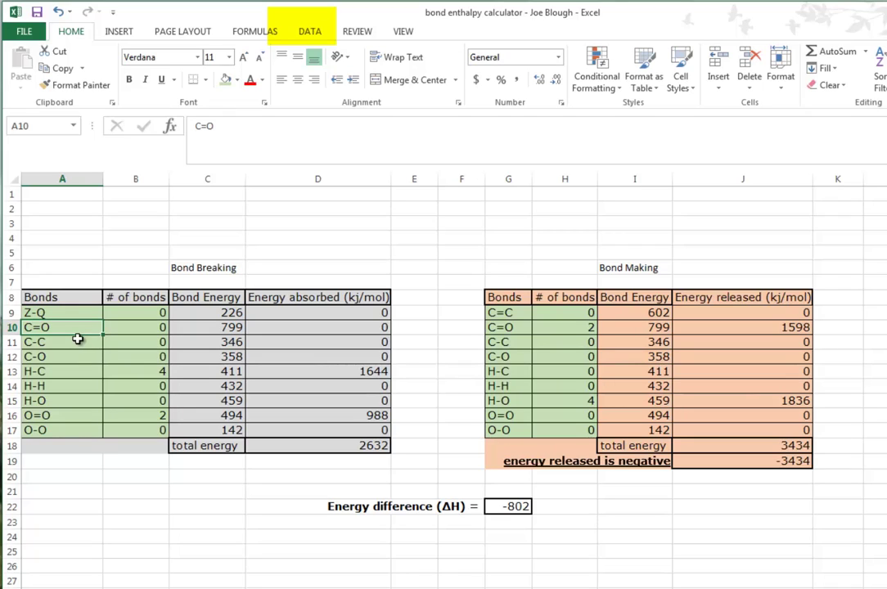
pyautogui.press('Up')
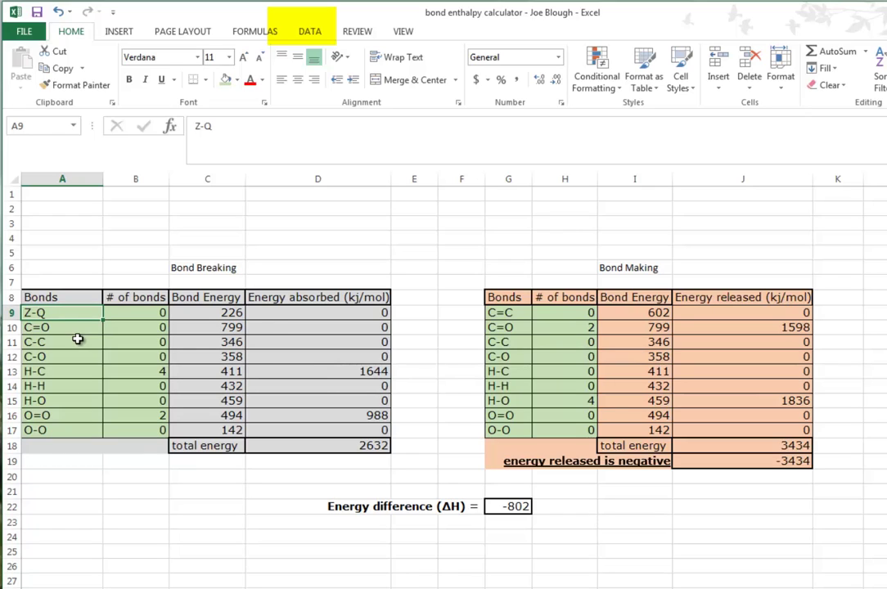
# - Set up data validation on cell A9 that allows a List with an in-cell dropdown
pyautogui.click(39, 324)
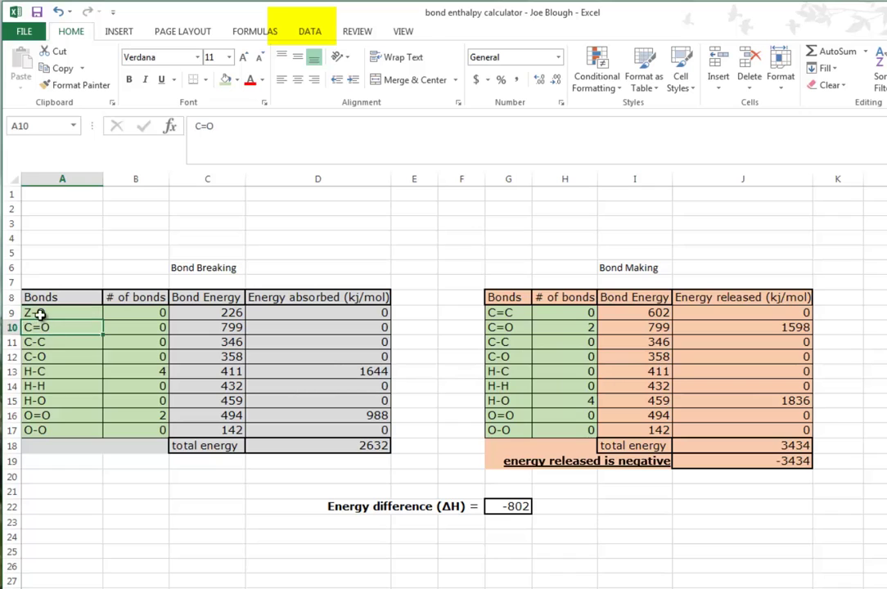
pyautogui.click(39, 312)
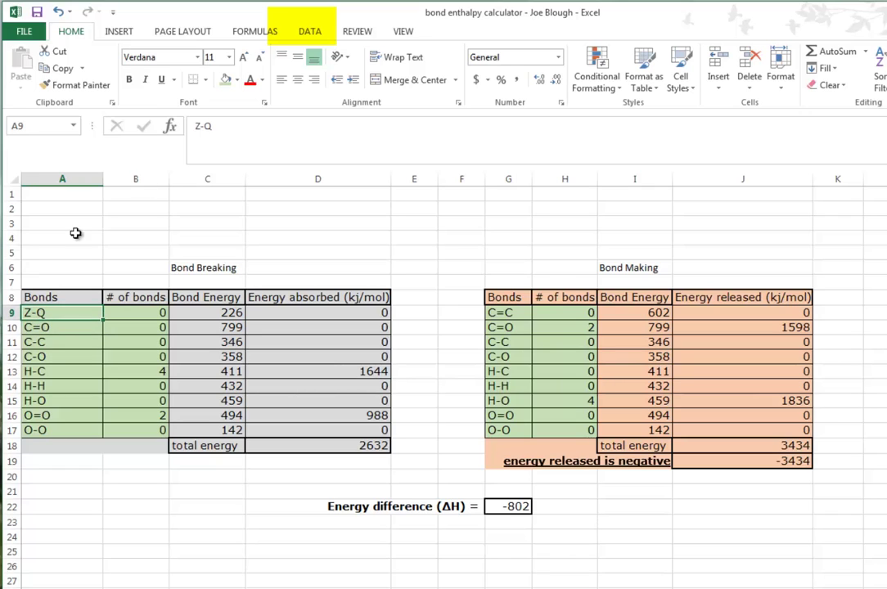
pyautogui.click(309, 33)
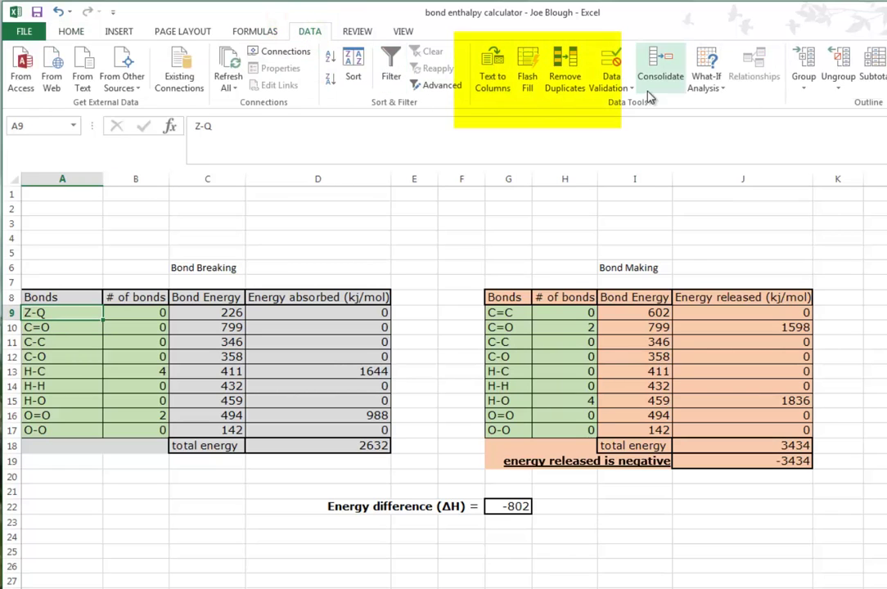
pyautogui.click(613, 82)
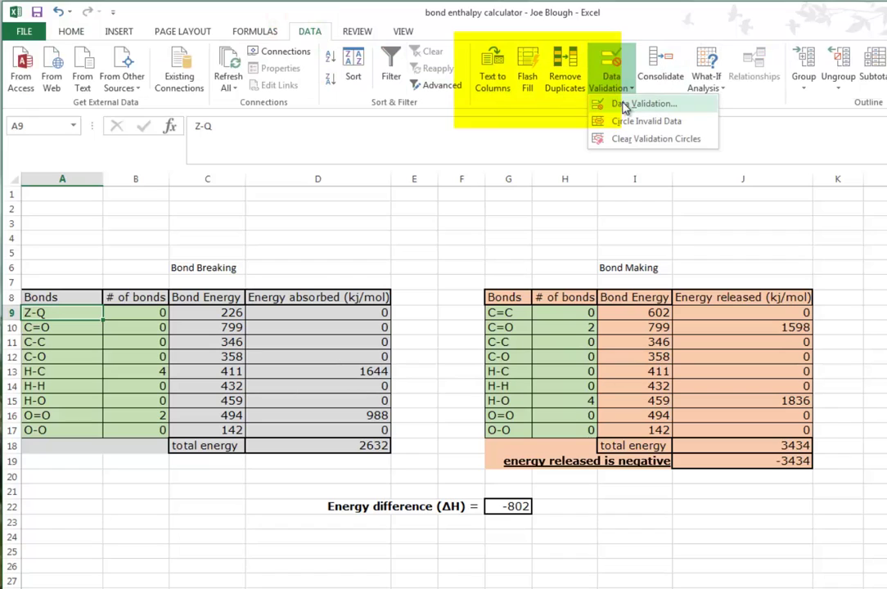
pyautogui.click(630, 105)
pyautogui.moveTo(665, 391); pyautogui.dragTo(188, 246)
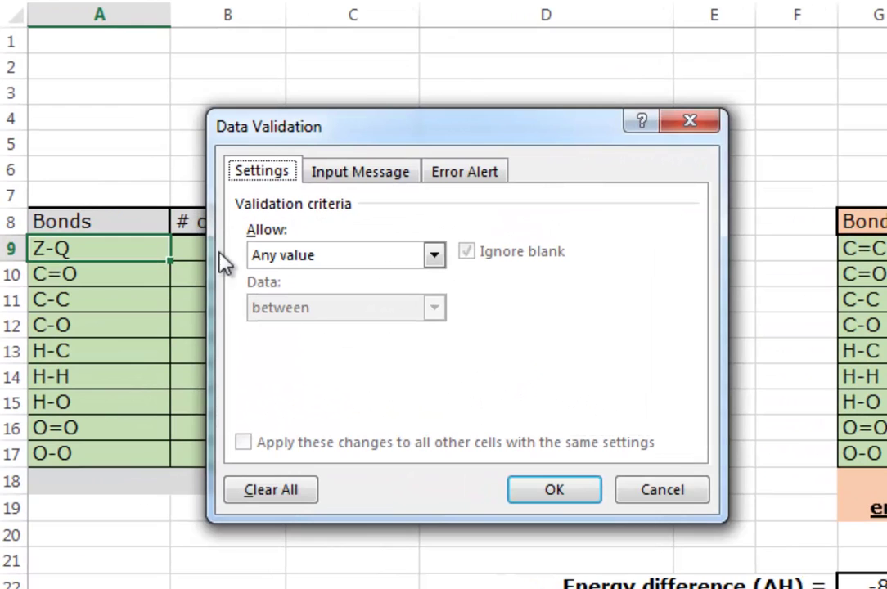
pyautogui.click(434, 256)
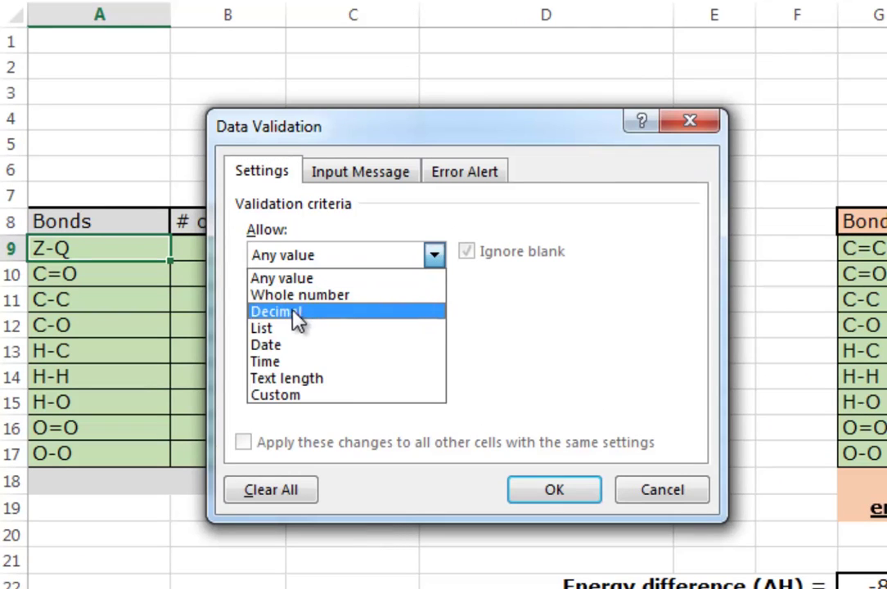
pyautogui.click(272, 330)
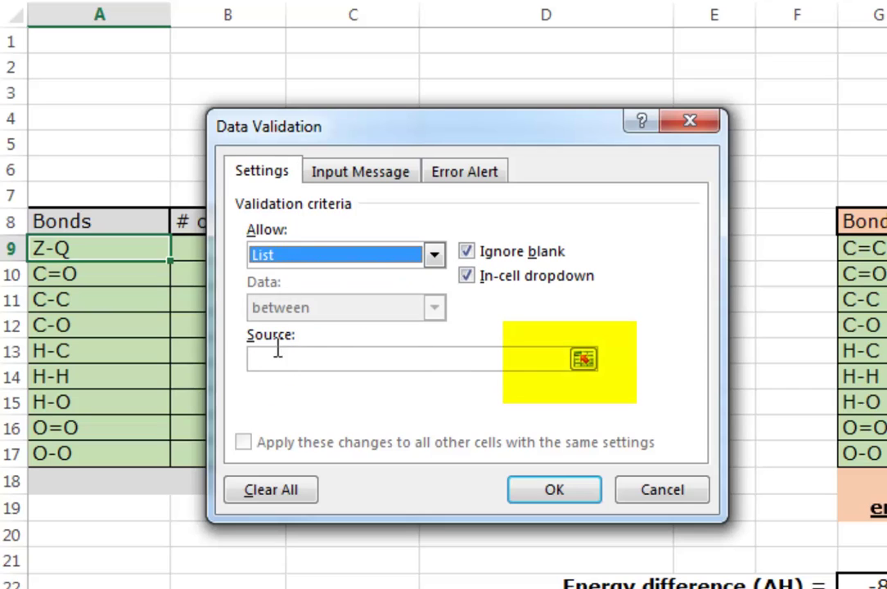
# - Set the validation list source for cell A9 to =bondenergy!$A$2:$A$43 and apply the rule
pyautogui.click(584, 361)
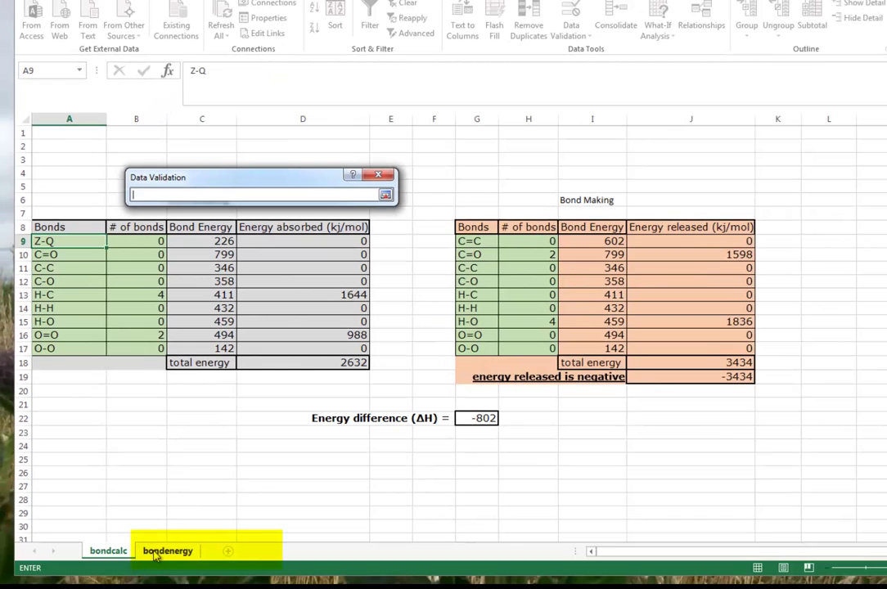
pyautogui.click(158, 553)
pyautogui.scroll(5, 92, 254)
pyautogui.moveTo(58, 154); pyautogui.dragTo(77, 511)
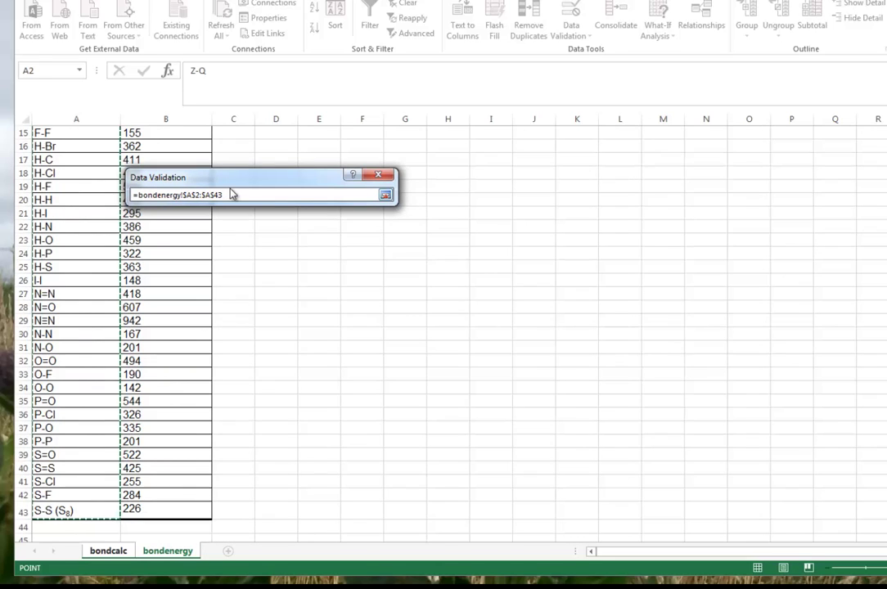
pyautogui.press('Return')
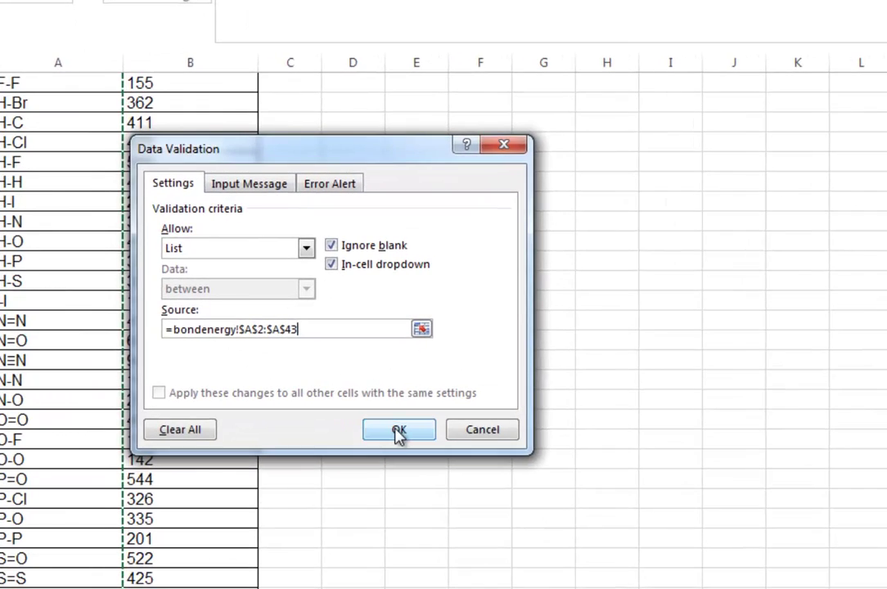
pyautogui.click(320, 375)
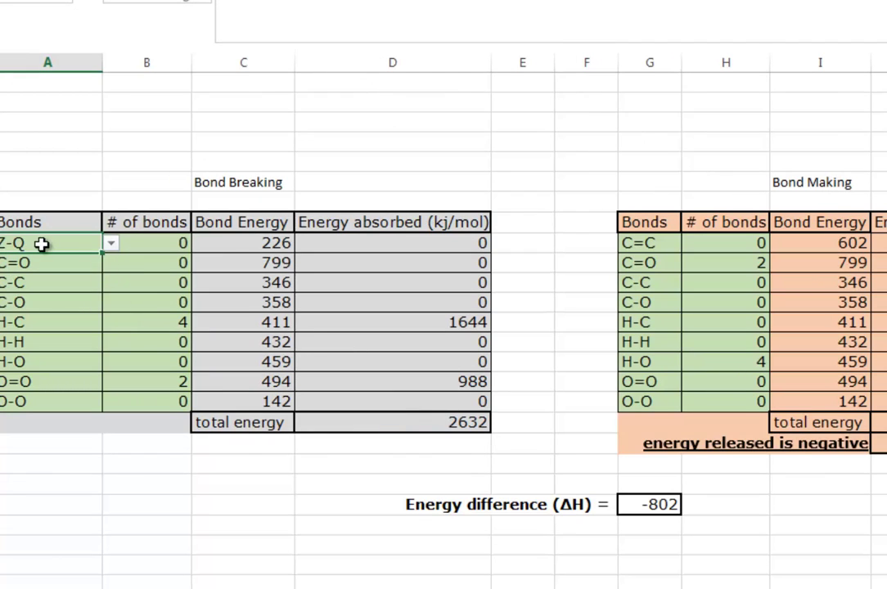
# - Test the validation on cell A9 by trying to enter the invalid bonds mars and q-Z
pyautogui.write('mars')
pyautogui.press('Return')
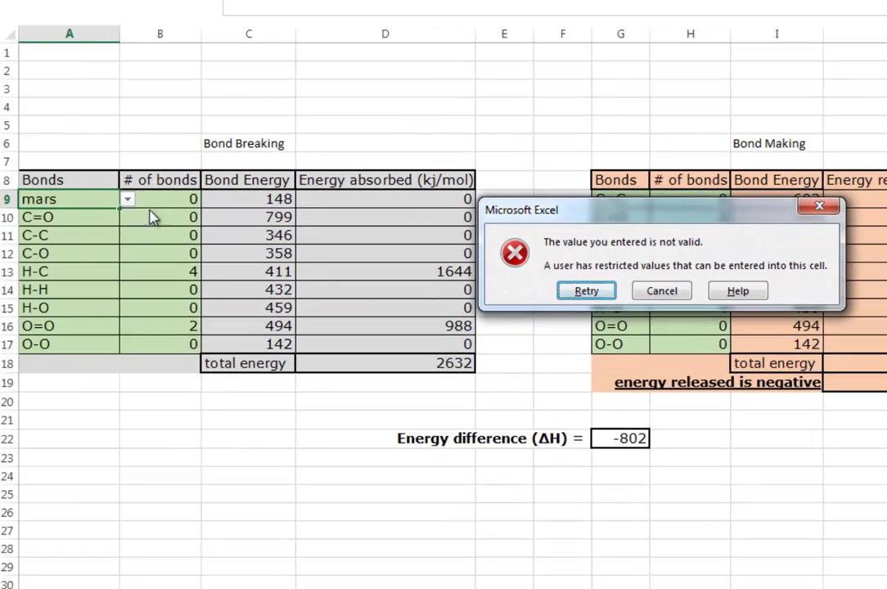
pyautogui.click(664, 292)
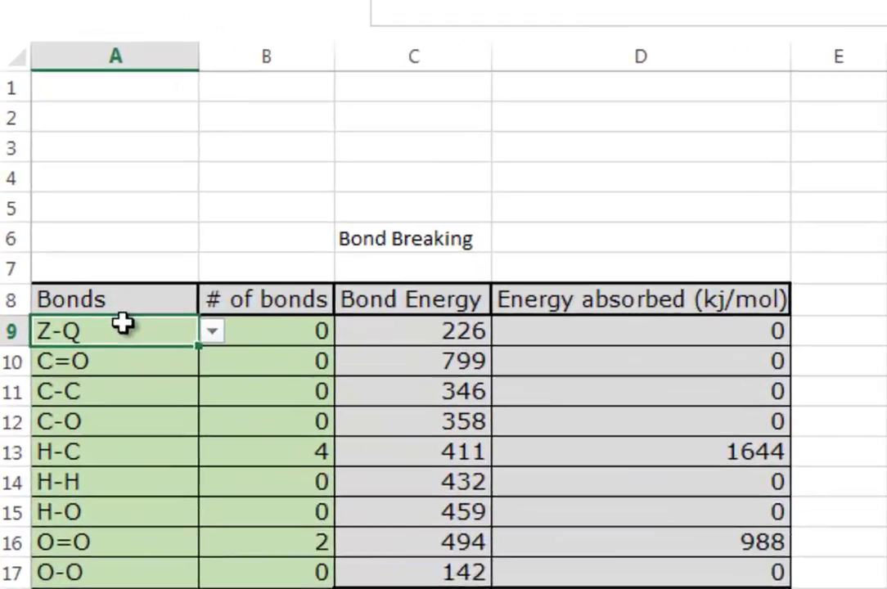
pyautogui.write('q-')
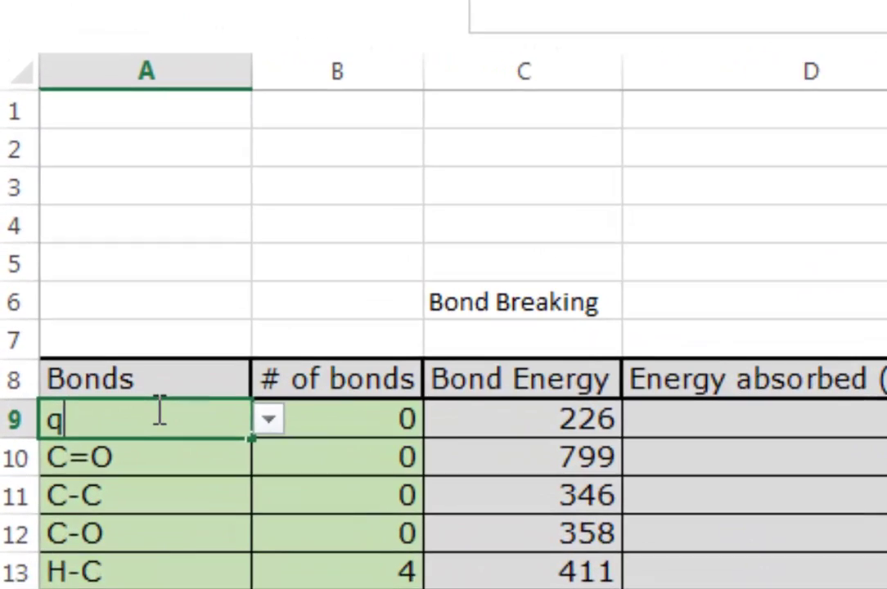
pyautogui.write('Z')
pyautogui.press('Return')
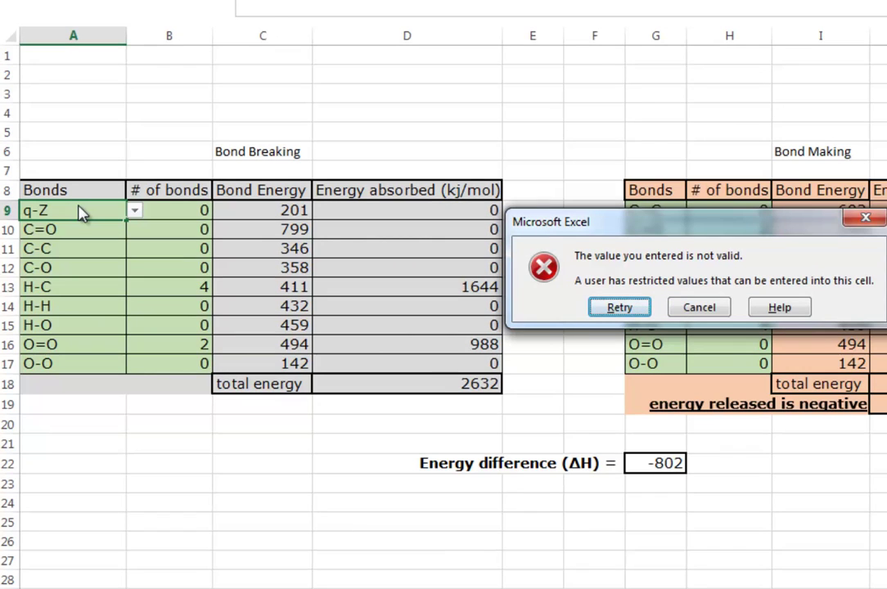
pyautogui.press('Escape')
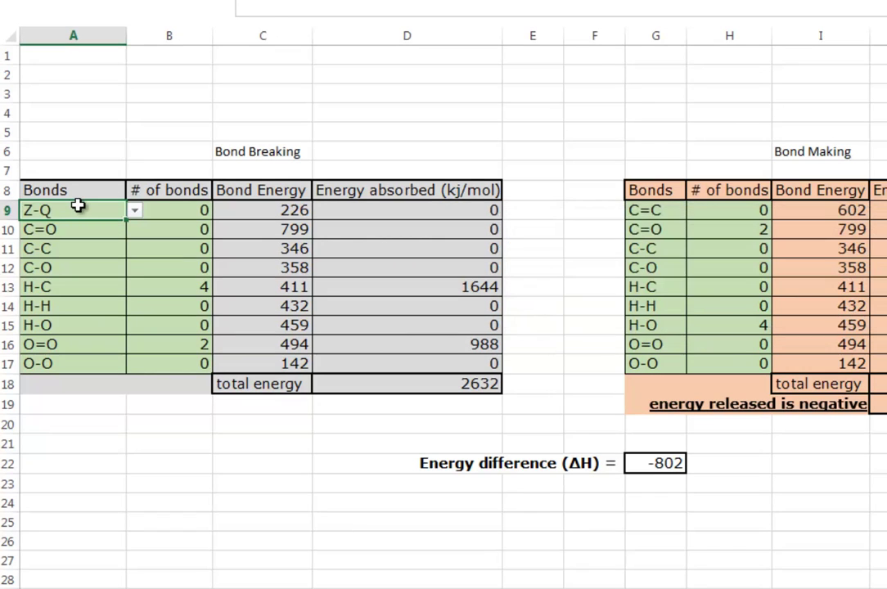
# - Try to re-enter the existing made-up bond Z-Q in cell A9
pyautogui.doubleClick(80, 206)
pyautogui.press('Return')
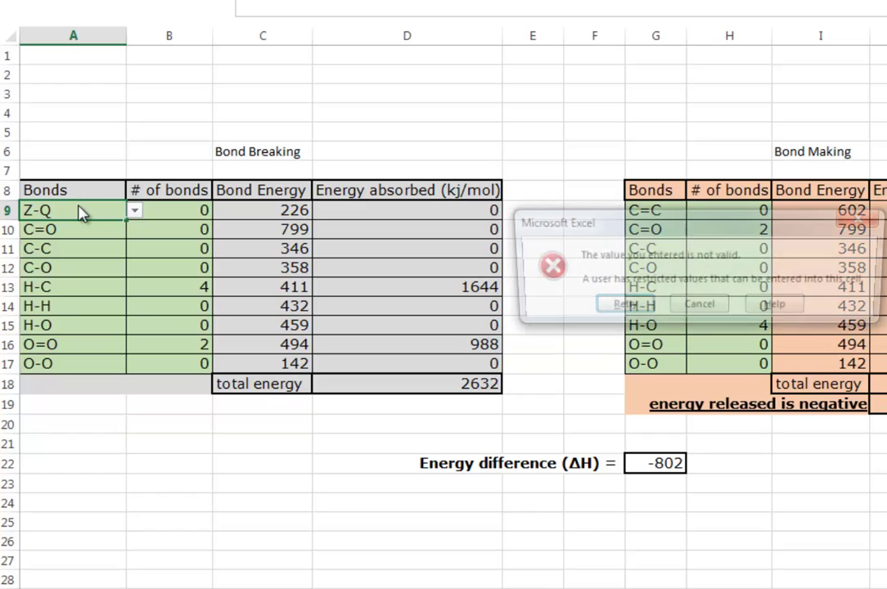
pyautogui.click(697, 307)
# - Look through the bonds offered in cell A9's dropdown list
pyautogui.click(143, 211)
pyautogui.click(79, 210)
pyautogui.click(134, 211)
pyautogui.moveTo(133, 248)
pyautogui.mouseDown()
pyautogui.moveTo(135, 303)
pyautogui.moveTo(135, 239)
pyautogui.mouseUp()
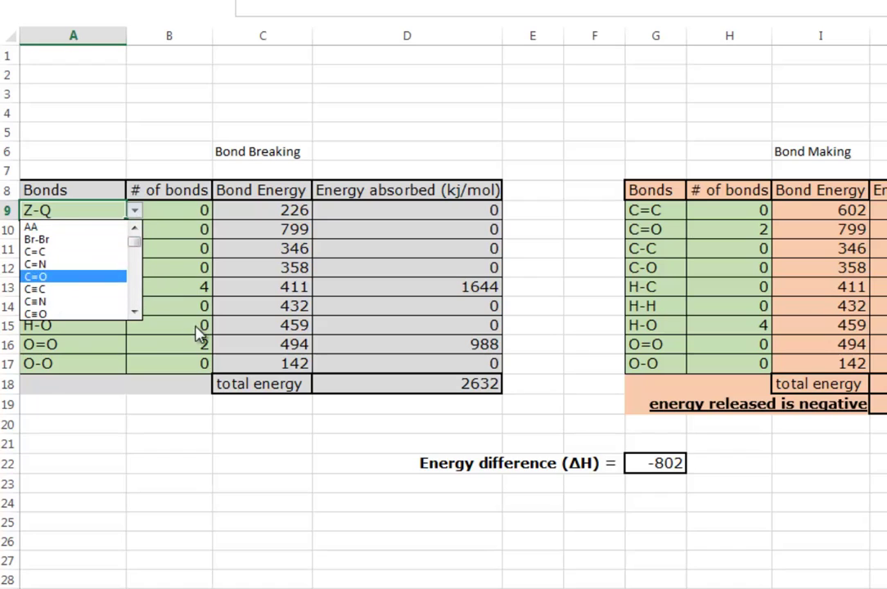
pyautogui.press('Escape')
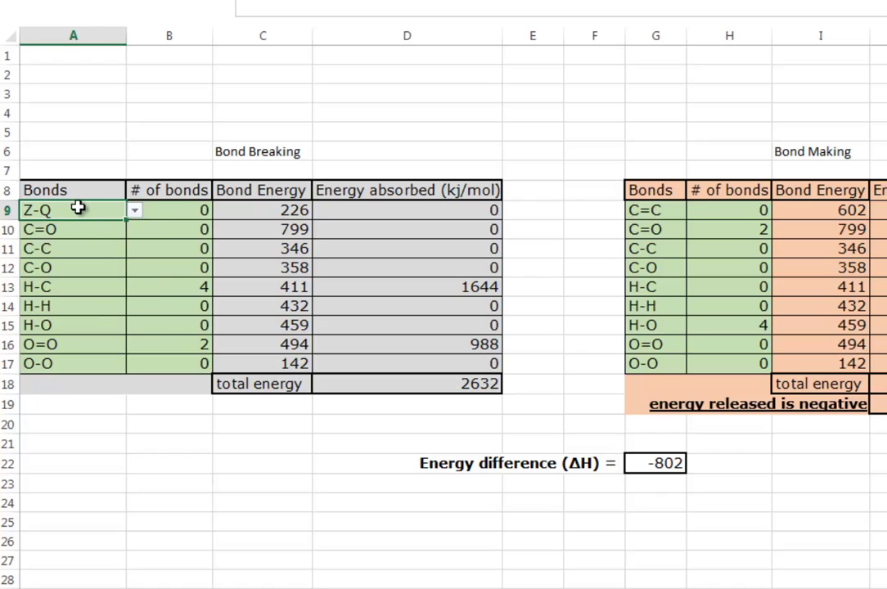
# - Copy cell A9 with its Z-Q entry and validation over the bond-breaking cells A9:A17
pyautogui.hotkey('ctrl', 'c')
pyautogui.keyDown('shift'); pyautogui.click(86, 361); pyautogui.keyUp('shift')
pyautogui.hotkey('ctrl', 'v')
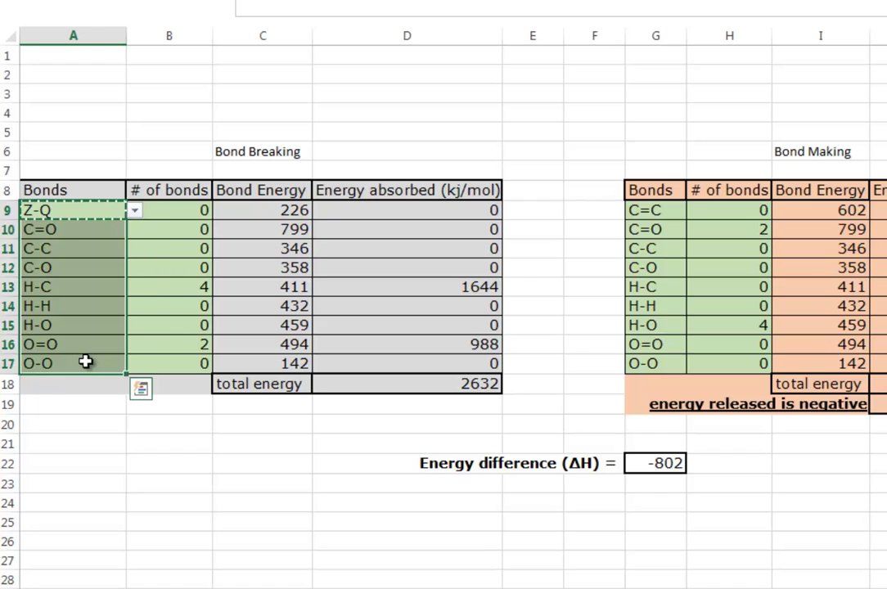
pyautogui.hotkey('ctrl', 'v')
pyautogui.press('Escape')
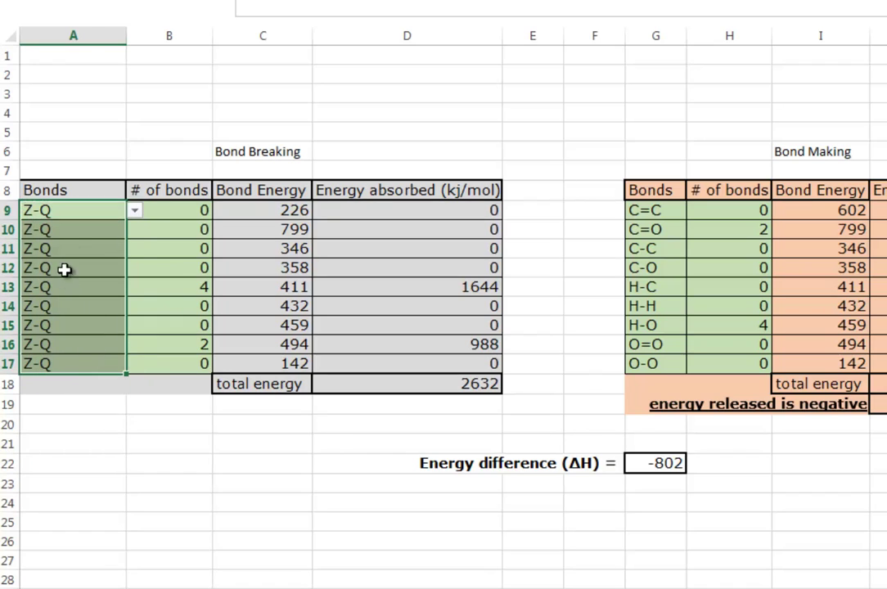
# - Choose AA from the dropdown list in cell A9 and copy that cell over A10:A17
pyautogui.click(69, 252)
pyautogui.click(60, 212)
pyautogui.click(135, 211)
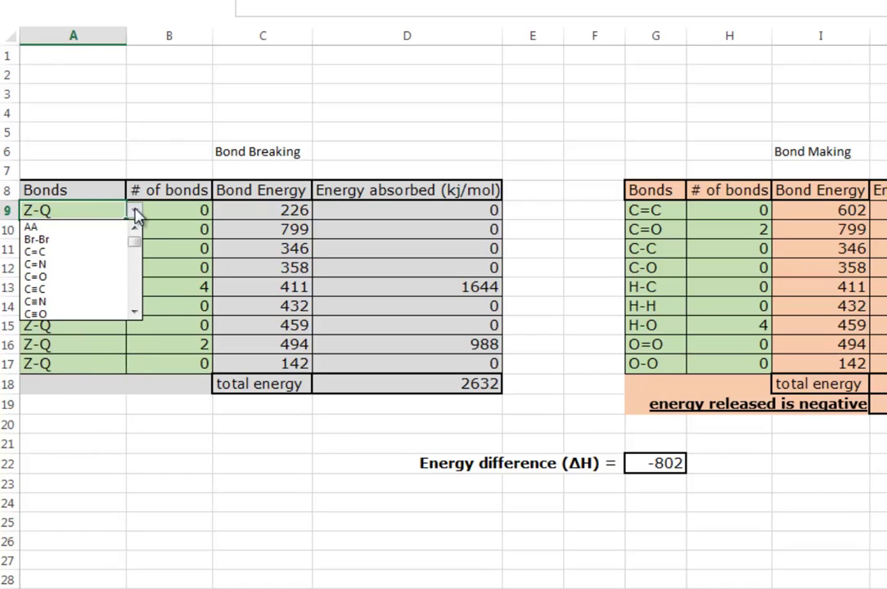
pyautogui.click(55, 226)
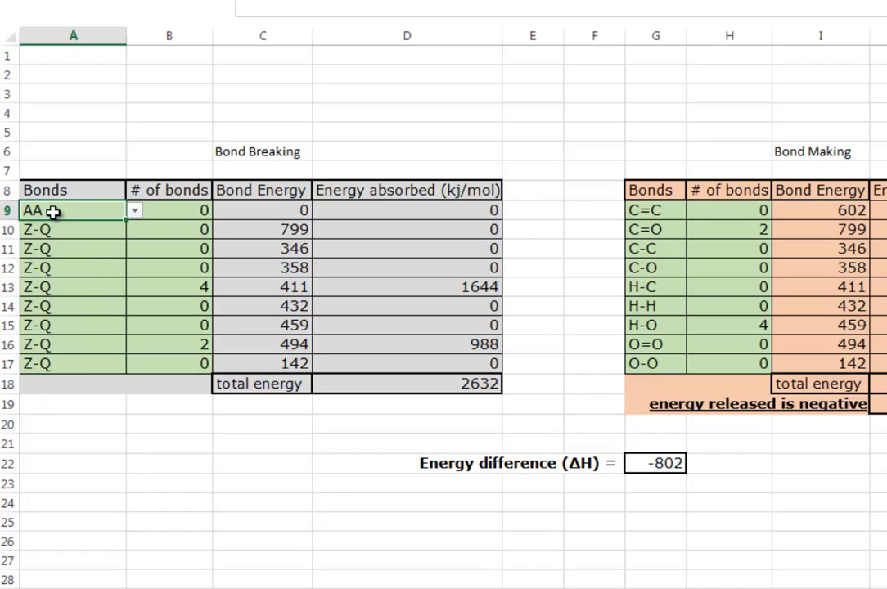
pyautogui.hotkey('ctrl', 'c')
pyautogui.moveTo(63, 229); pyautogui.dragTo(63, 366)
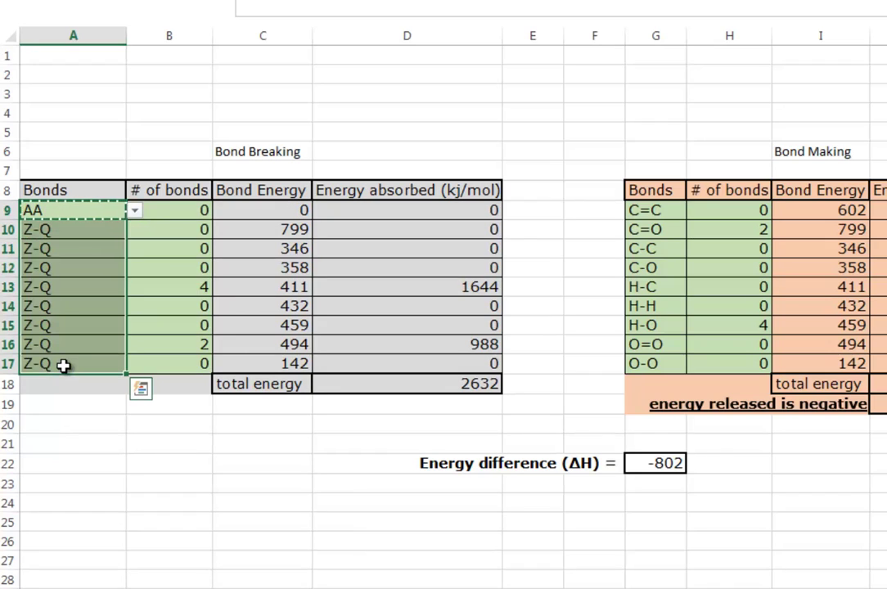
pyautogui.hotkey('ctrl', 'v')
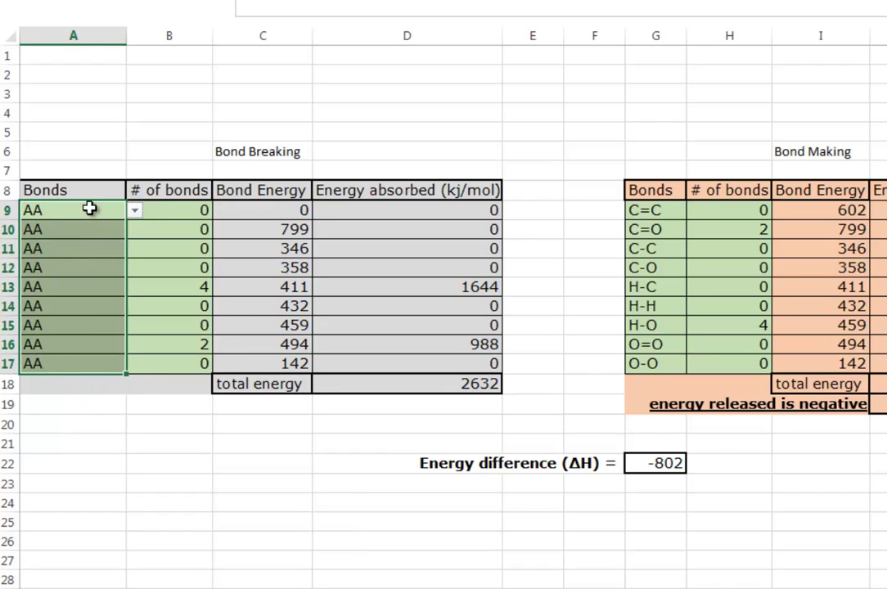
# - Copy the validated AA cell from A9 into the bond-making Bonds cells G9:G17
pyautogui.click(89, 209)
pyautogui.hotkey('ctrl', 'c')
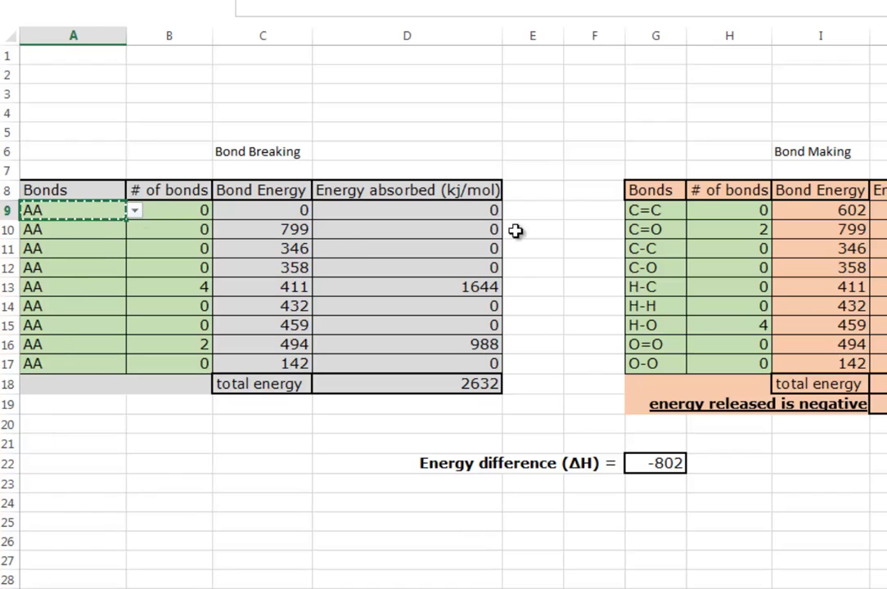
pyautogui.click(650, 213)
pyautogui.hotkey('ctrl', 'v')
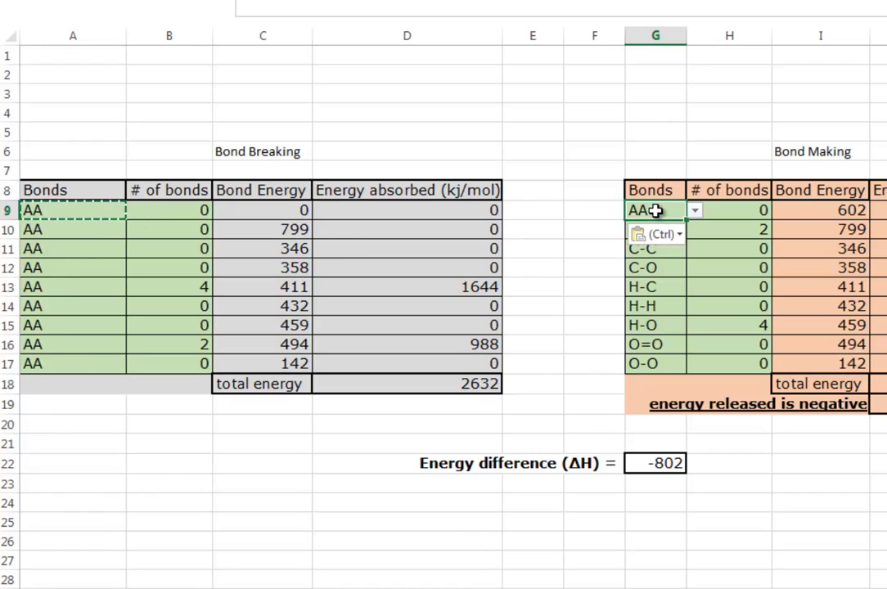
pyautogui.hotkey('ctrl', 'c')
pyautogui.click(638, 361)
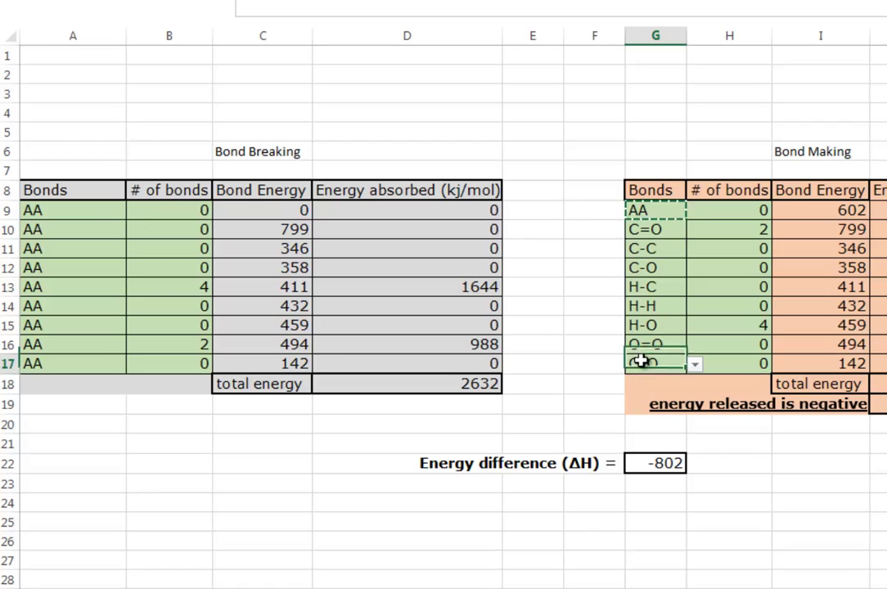
pyautogui.moveTo(652, 217); pyautogui.dragTo(659, 360)
pyautogui.hotkey('ctrl', 'v')
pyautogui.click(163, 228)
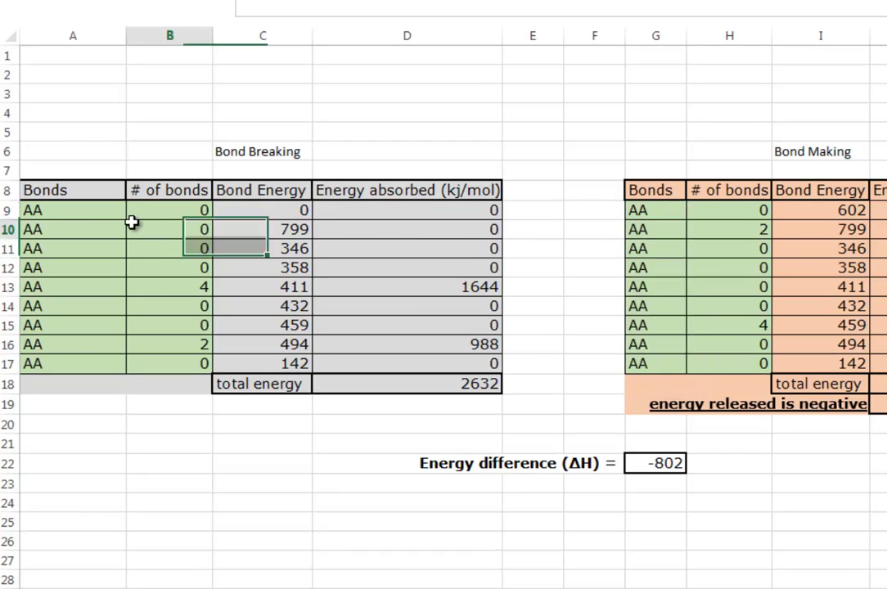
# - Enter the formula =VLOOKUP(A10,bondenergy!A2:A43,2) in the Bond Energy cell C10
pyautogui.click(245, 209)
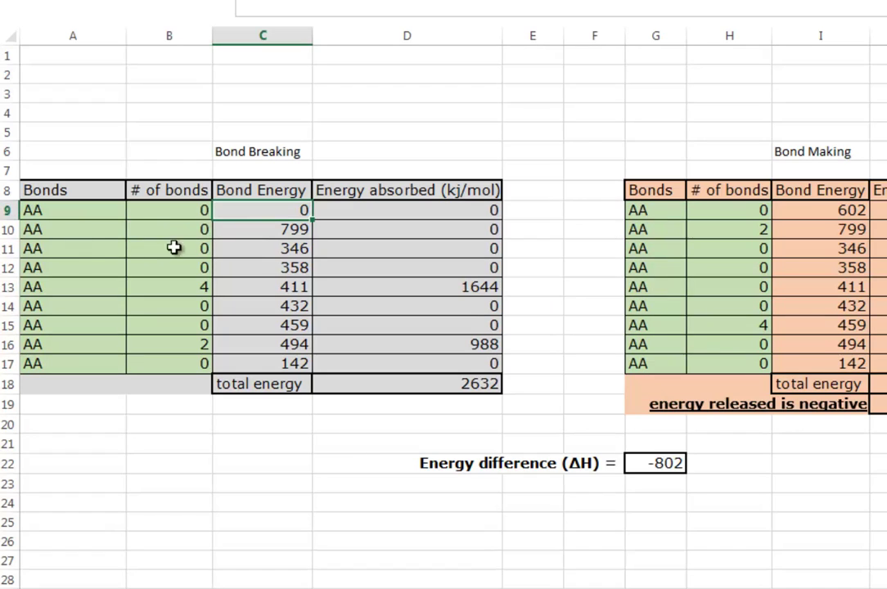
pyautogui.click(60, 232)
pyautogui.click(272, 232)
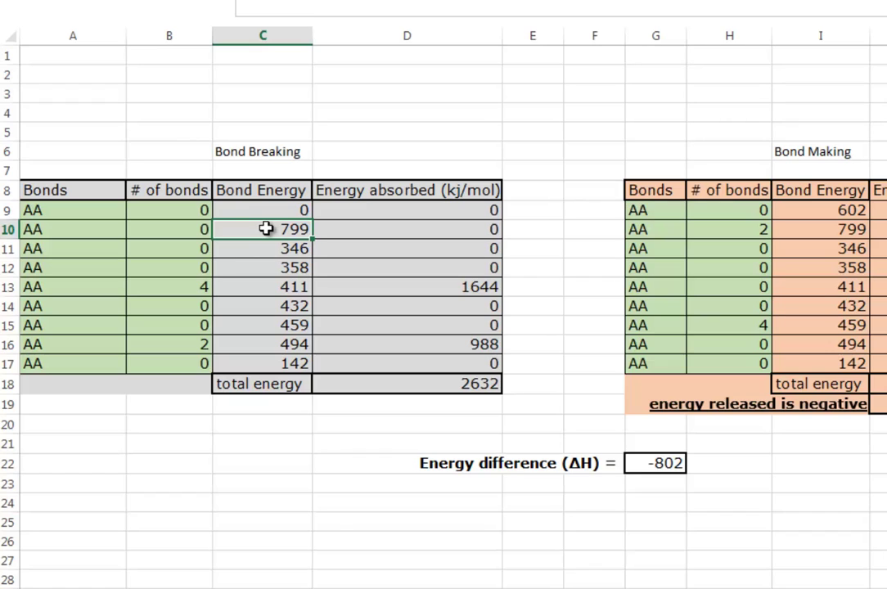
pyautogui.write('=vlookup')
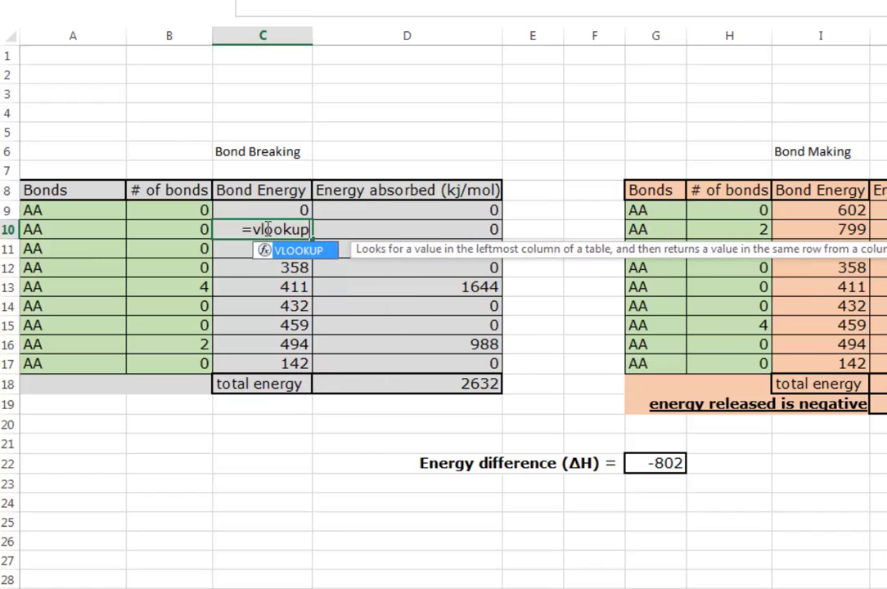
pyautogui.press('Tab')
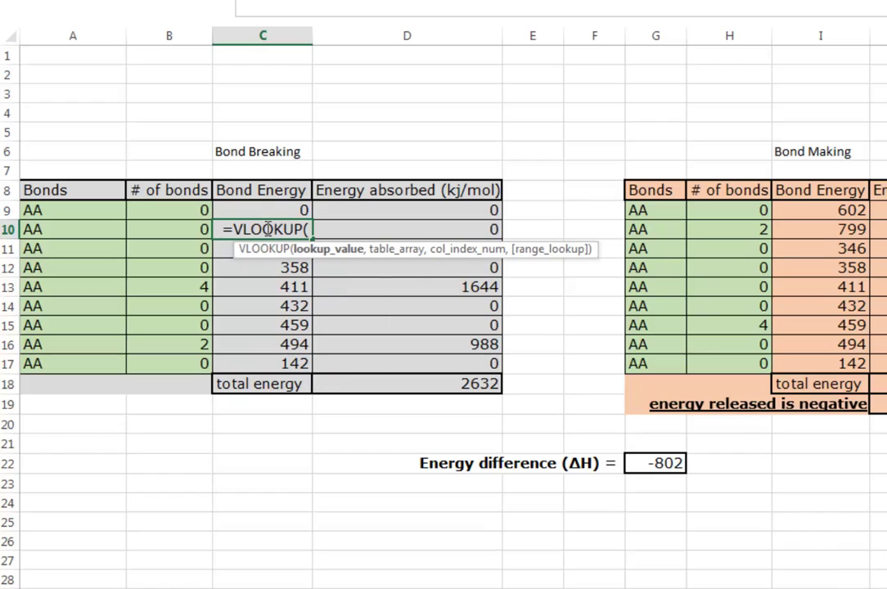
pyautogui.click(65, 229)
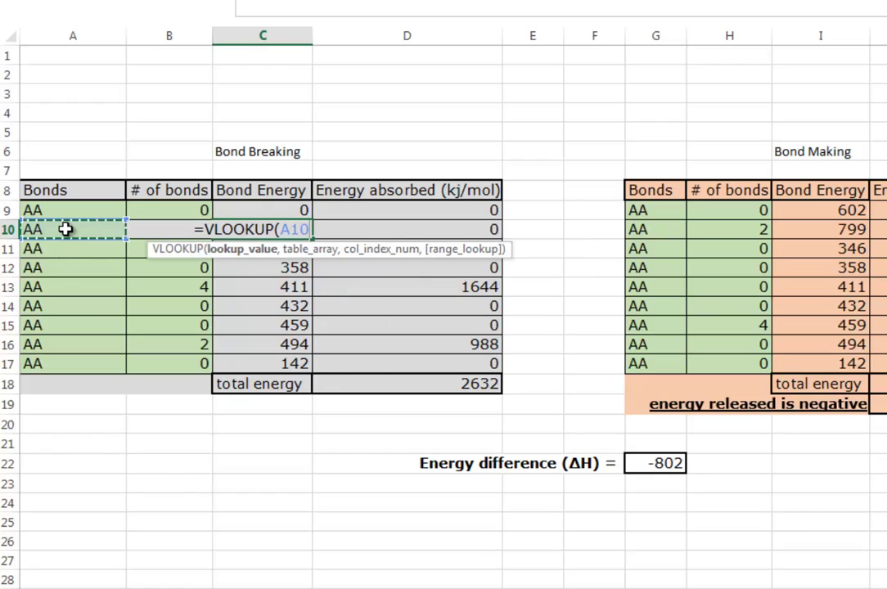
pyautogui.write(',')
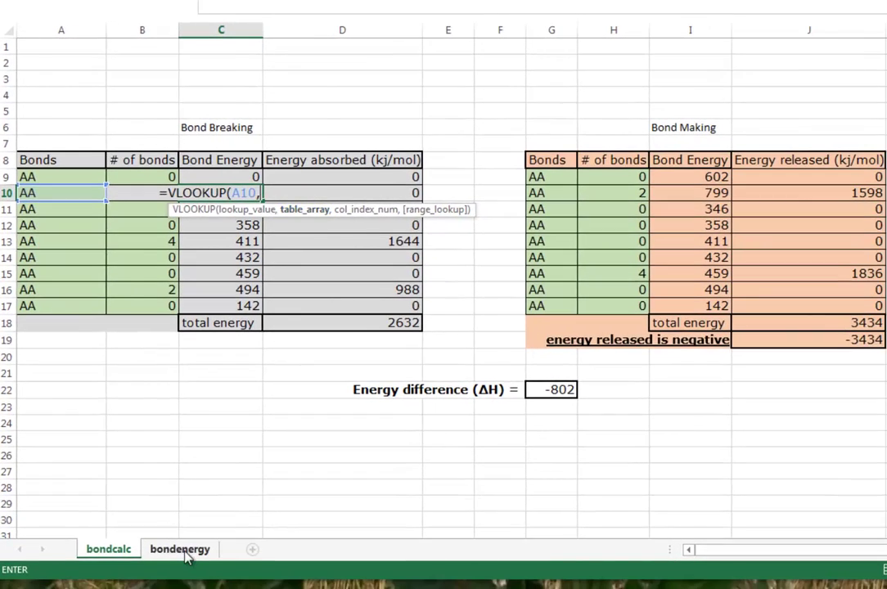
pyautogui.click(180, 549)
pyautogui.scroll(5, 72, 114)
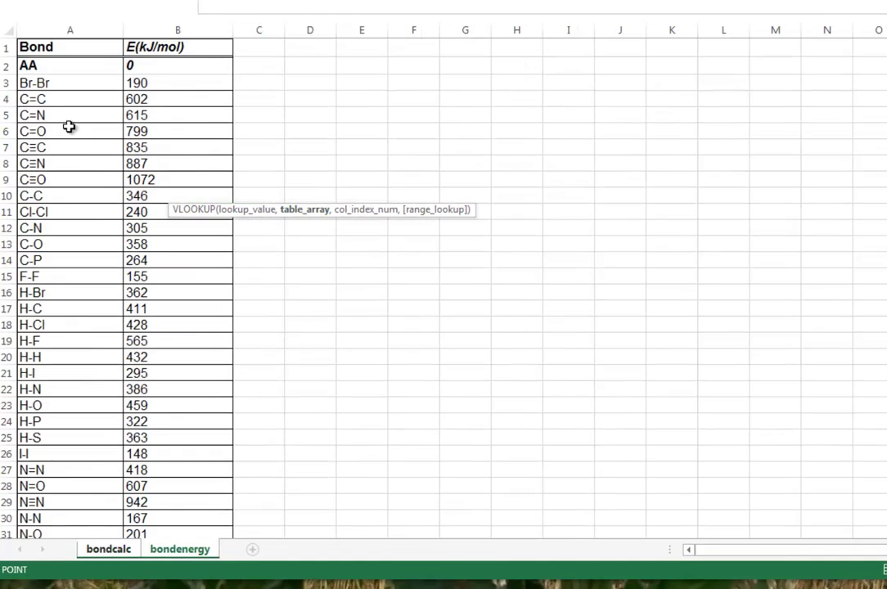
pyautogui.moveTo(48, 97); pyautogui.dragTo(42, 503)
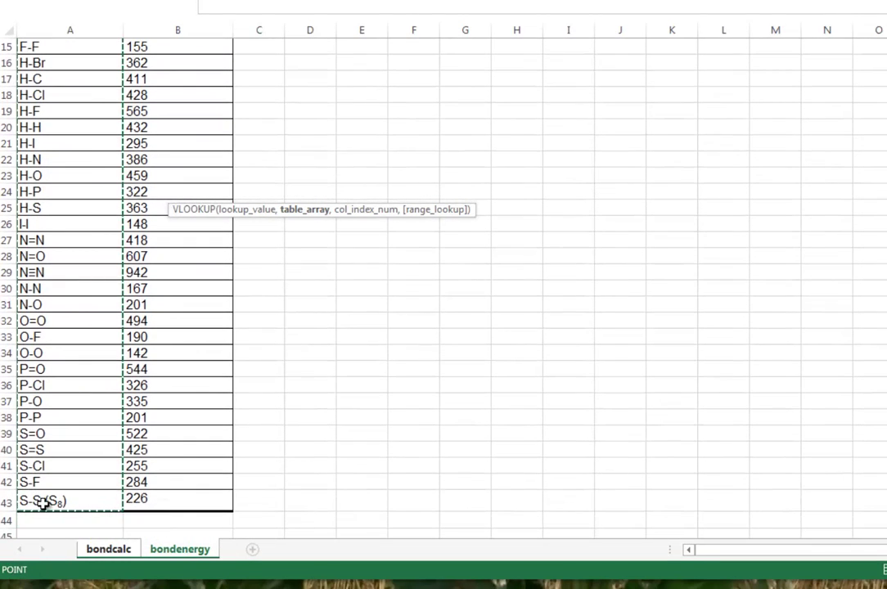
pyautogui.write(',')
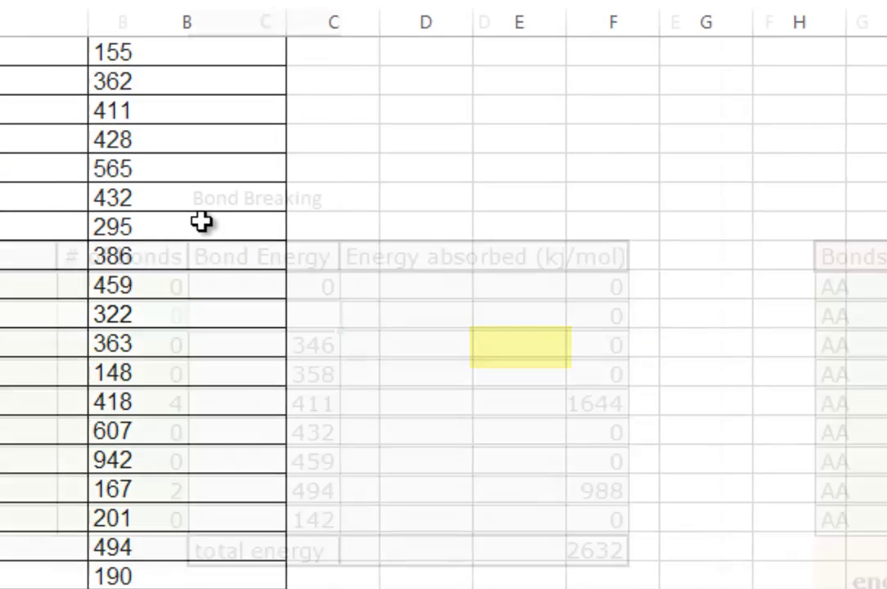
pyautogui.write('2)')
pyautogui.press('Return')
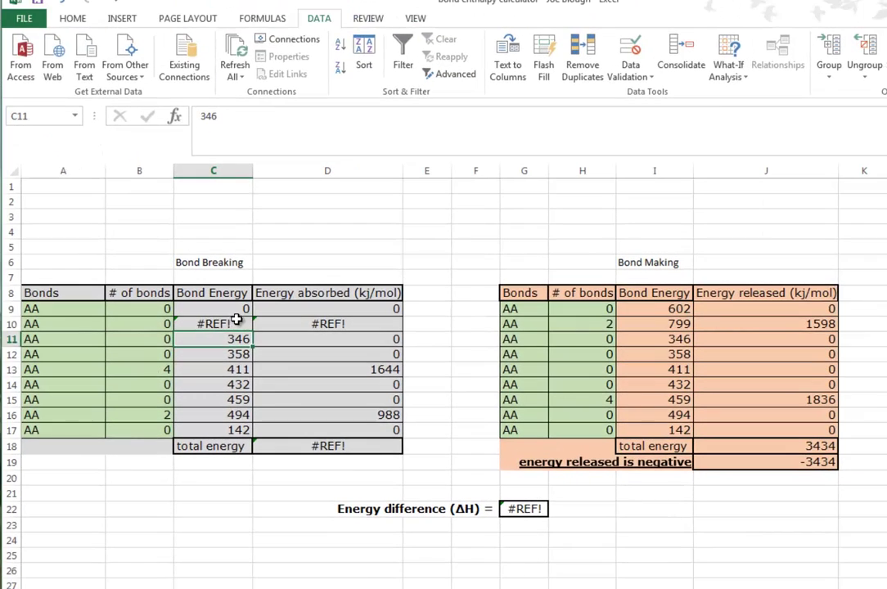
# - Edit the Bond Energy formula in C10 to use the named table, making it =VLOOKUP(A10,fred,2)
pyautogui.click(233, 323)
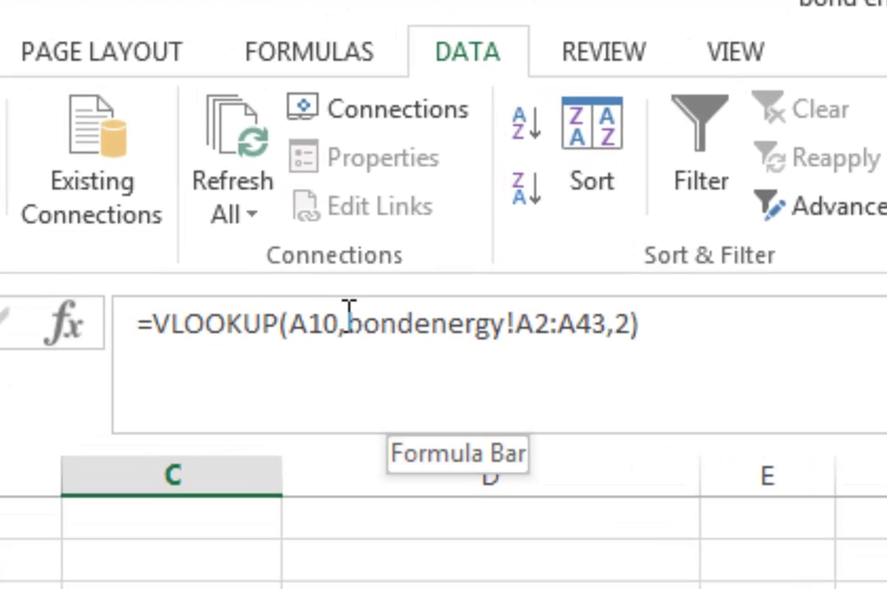
pyautogui.moveTo(349, 315); pyautogui.dragTo(517, 317)
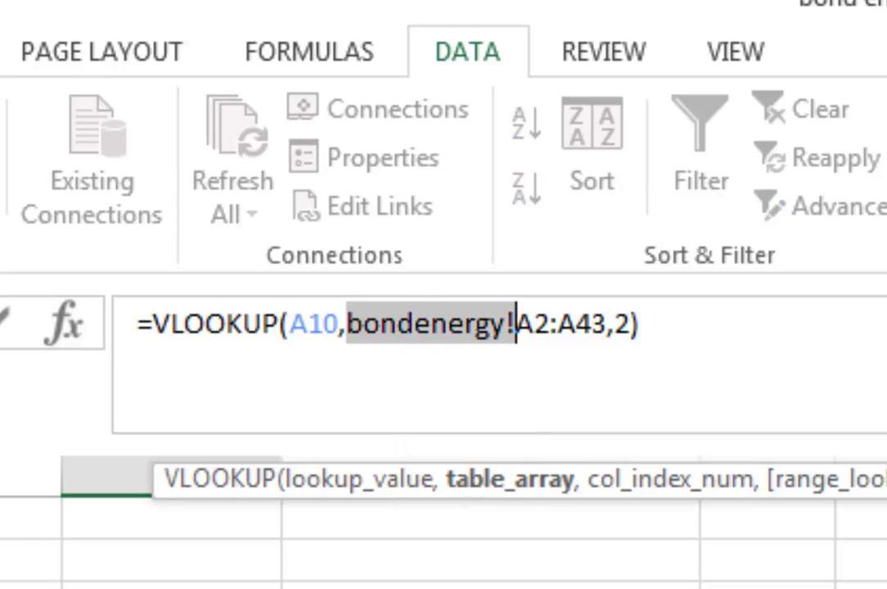
pyautogui.write('fred,')
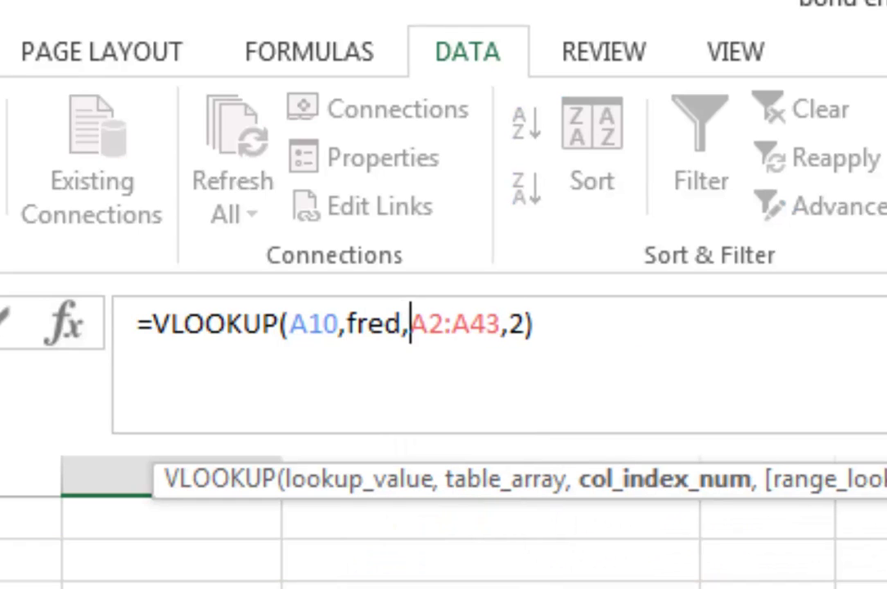
pyautogui.click(535, 324)
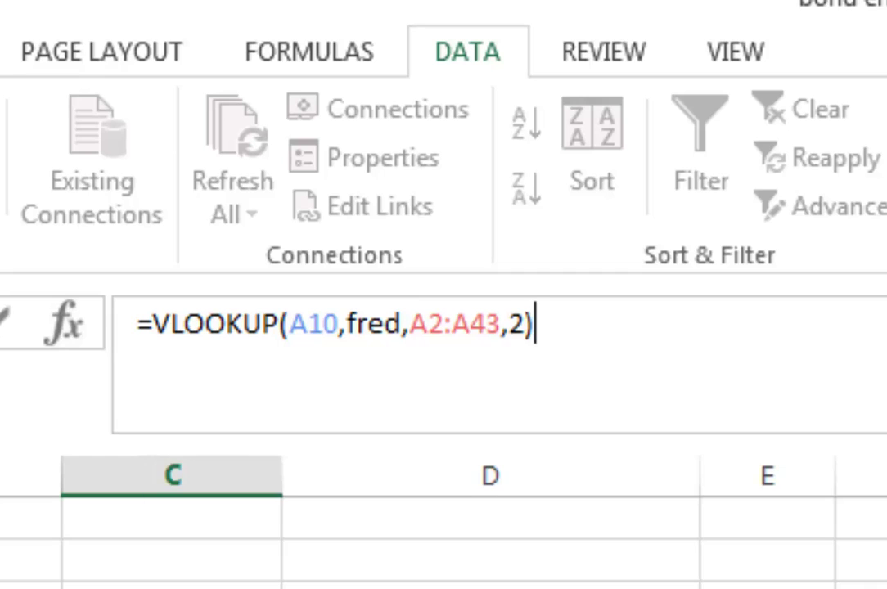
pyautogui.press('Left')
pyautogui.press('Left')
pyautogui.press('Left')
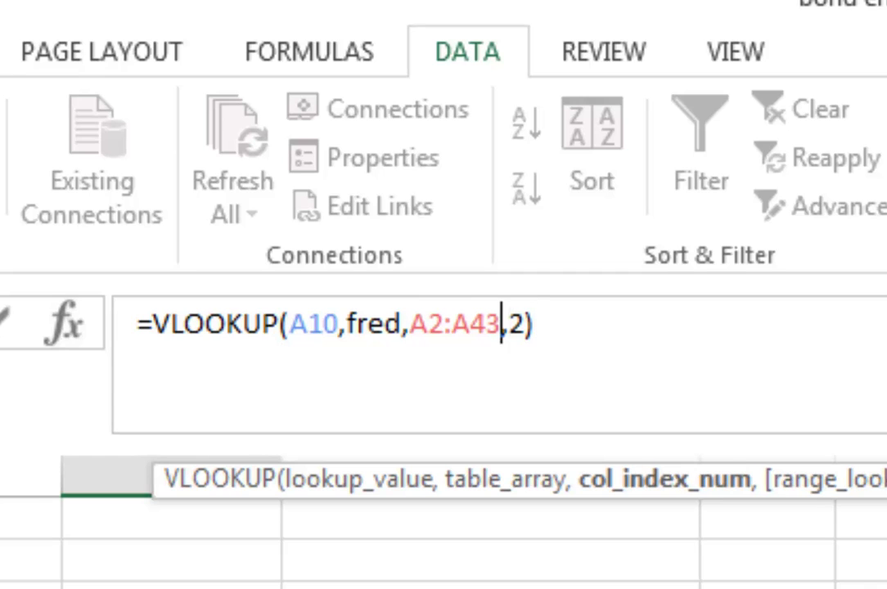
pyautogui.press('BackSpace')
pyautogui.press('BackSpace')
pyautogui.press('BackSpace')
pyautogui.press('BackSpace')
pyautogui.press('BackSpace')
pyautogui.press('BackSpace')
pyautogui.press('BackSpace')
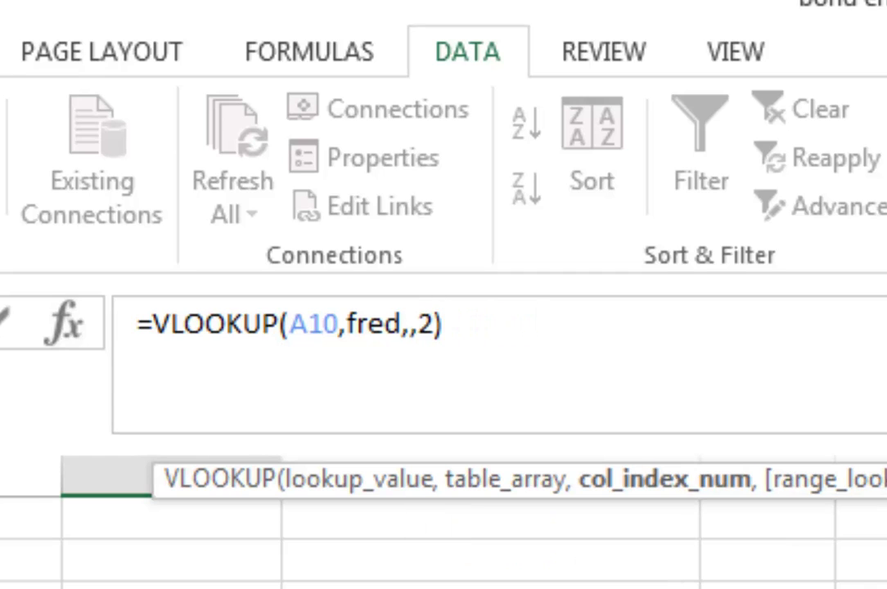
pyautogui.press('Return')
# - Copy the VLOOKUP formula from C10 down the bond-breaking Bond Energy cells through C17
pyautogui.press('Up')
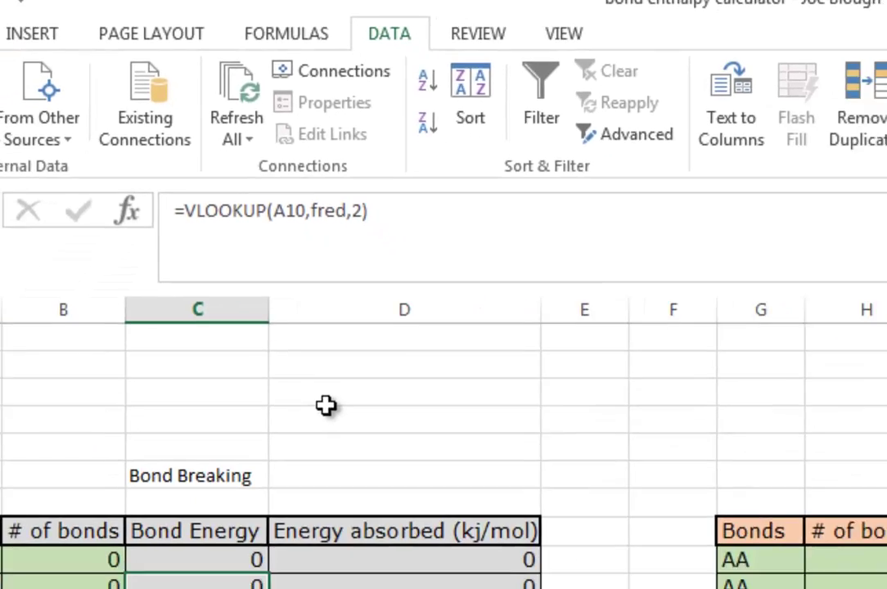
pyautogui.hotkey('ctrl', 'c')
pyautogui.hotkey('shift', 'Down')
pyautogui.hotkey('shift', 'Down')
pyautogui.hotkey('shift', 'Down')
pyautogui.hotkey('shift', 'Down')
pyautogui.hotkey('shift', 'Down')
pyautogui.hotkey('shift', 'Down')
pyautogui.hotkey('shift', 'Down')
pyautogui.hotkey('ctrl', 'v')
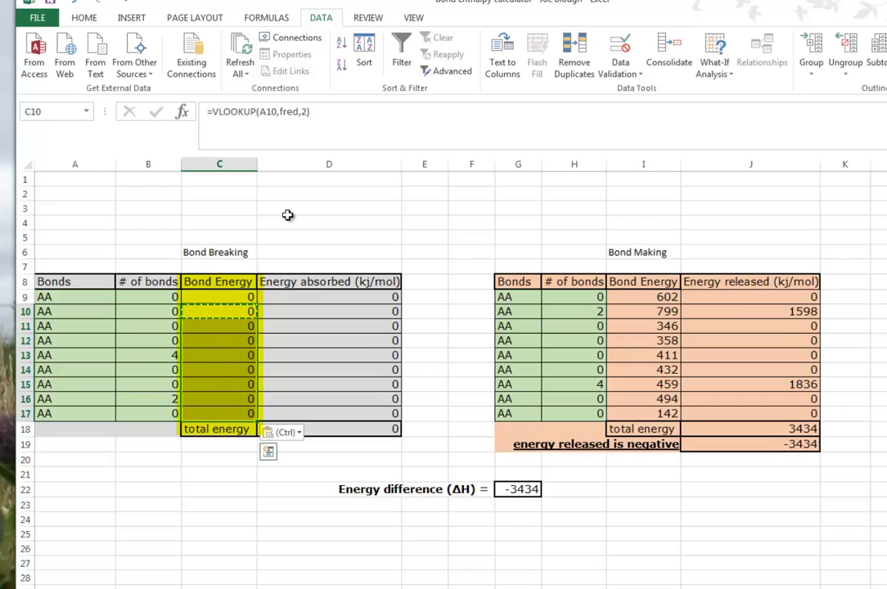
pyautogui.press('Escape')
# - Copy the Bond Energy formulas from C9:C17 into the bond-making Bond Energy cells I9:I17
pyautogui.moveTo(219, 297); pyautogui.dragTo(223, 411)
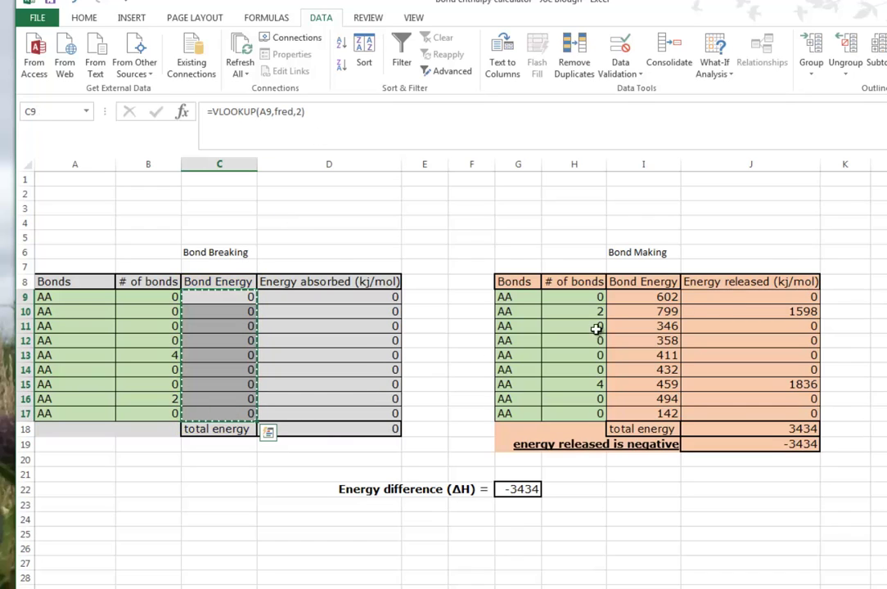
pyautogui.moveTo(653, 296); pyautogui.dragTo(643, 413)
pyautogui.hotkey('ctrl', 'v')
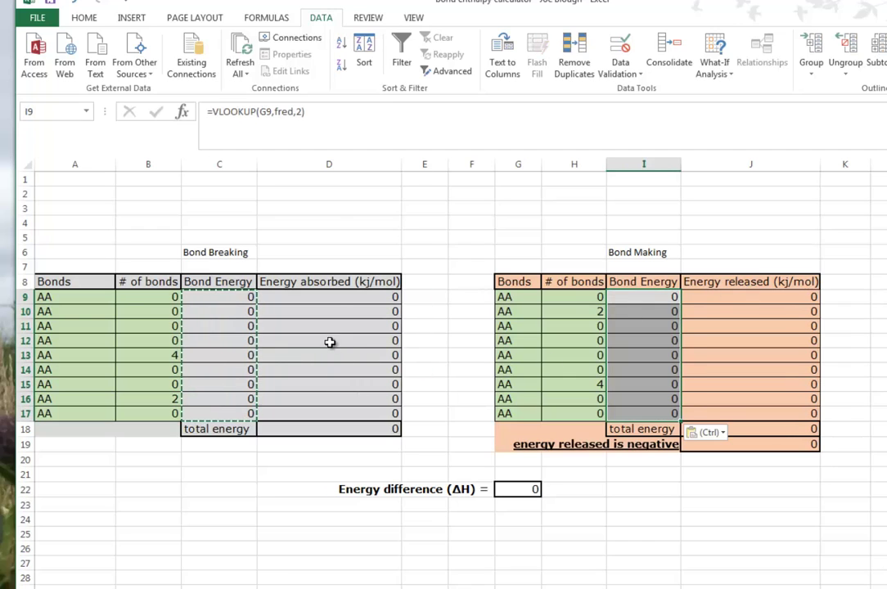
pyautogui.press('Escape')
pyautogui.click(311, 297)
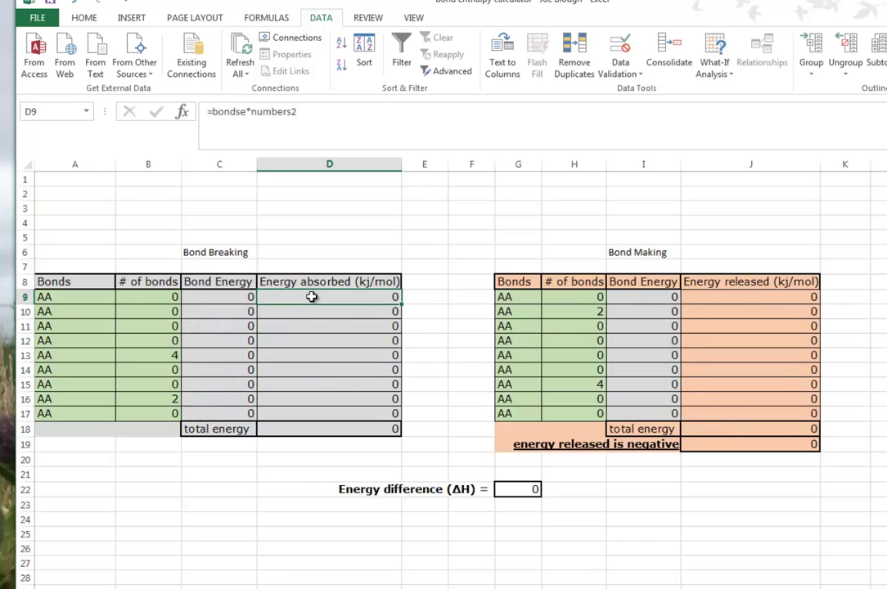
pyautogui.moveTo(327, 384); pyautogui.dragTo(327, 369)
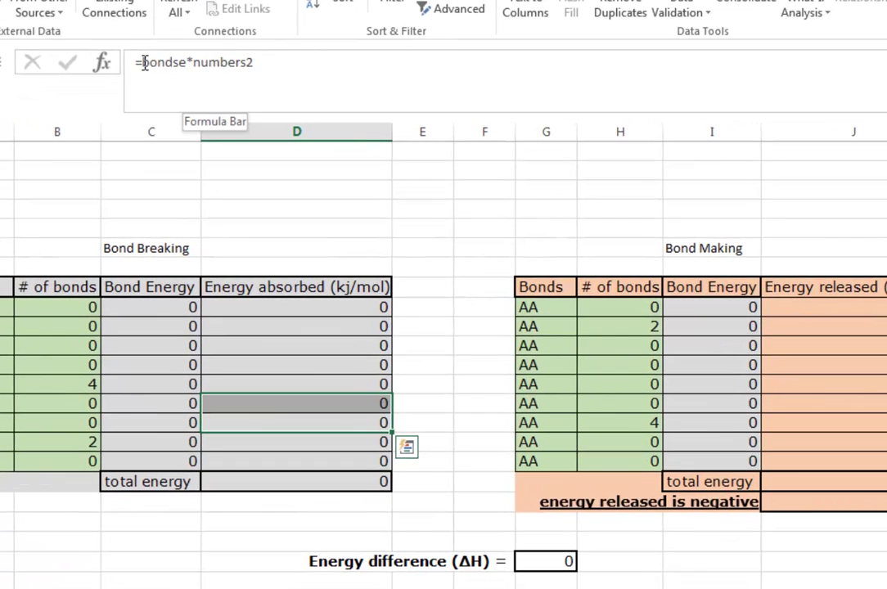
pyautogui.click(171, 84)
pyautogui.click(337, 313)
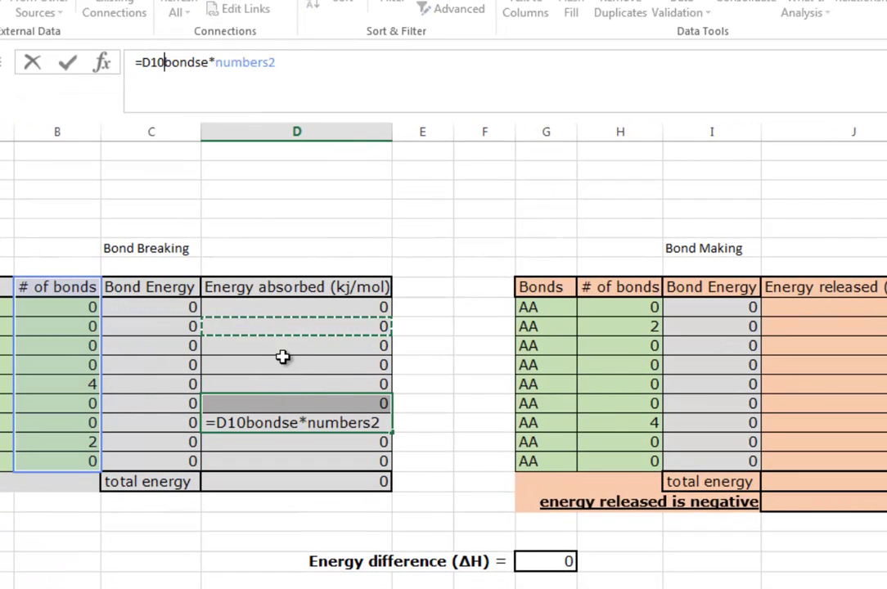
pyautogui.press('Escape')
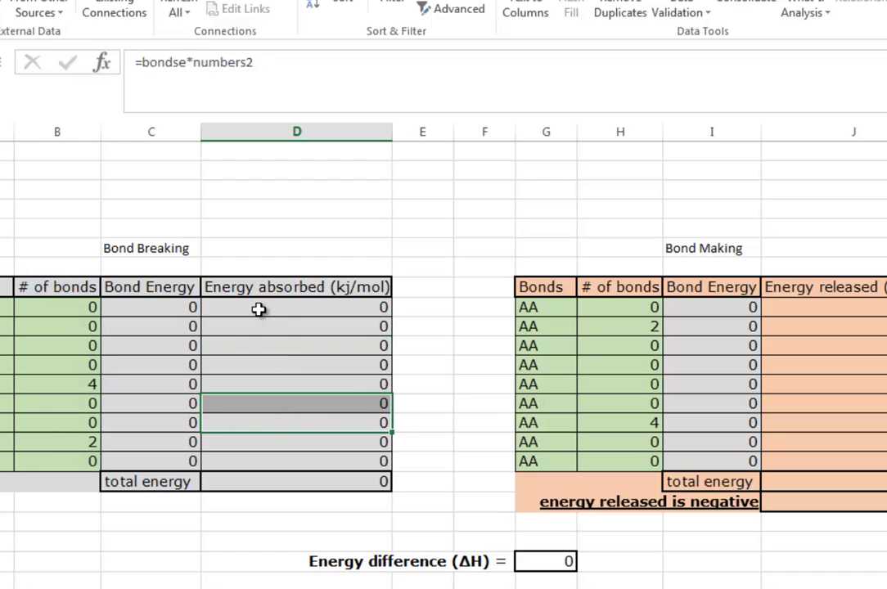
pyautogui.click(258, 308)
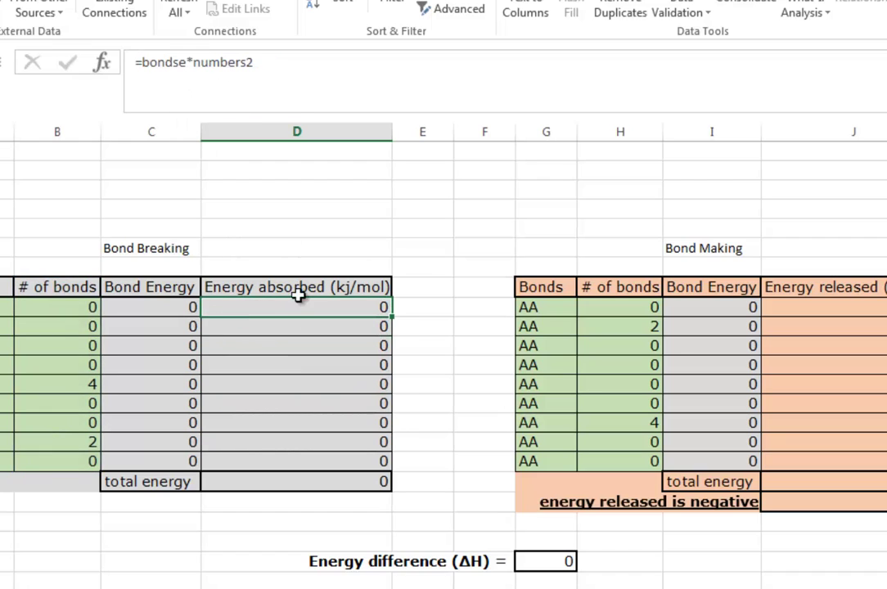
pyautogui.click(300, 334)
pyautogui.click(301, 372)
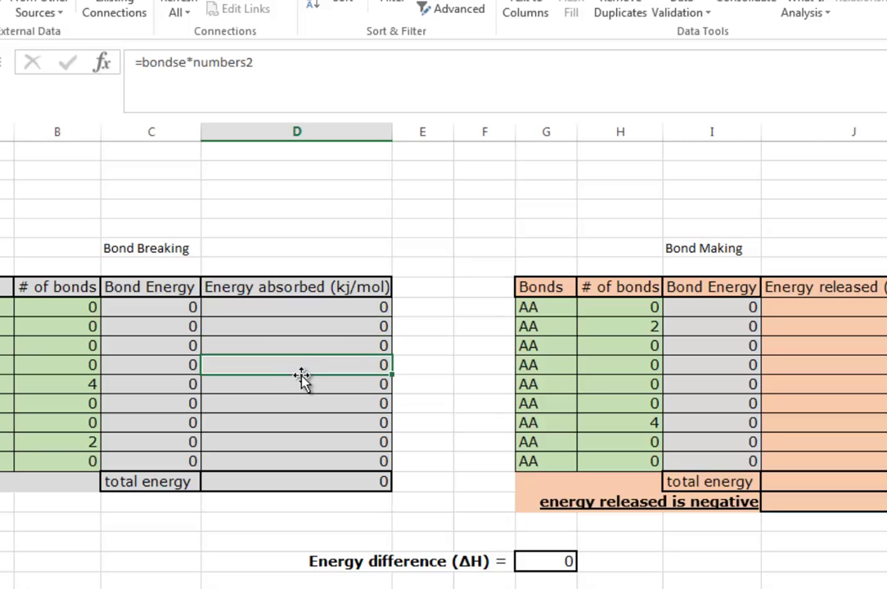
# - Replace the Energy absorbed formula in D9 with =B9*C9
pyautogui.click(6, 308)
pyautogui.click(268, 305)
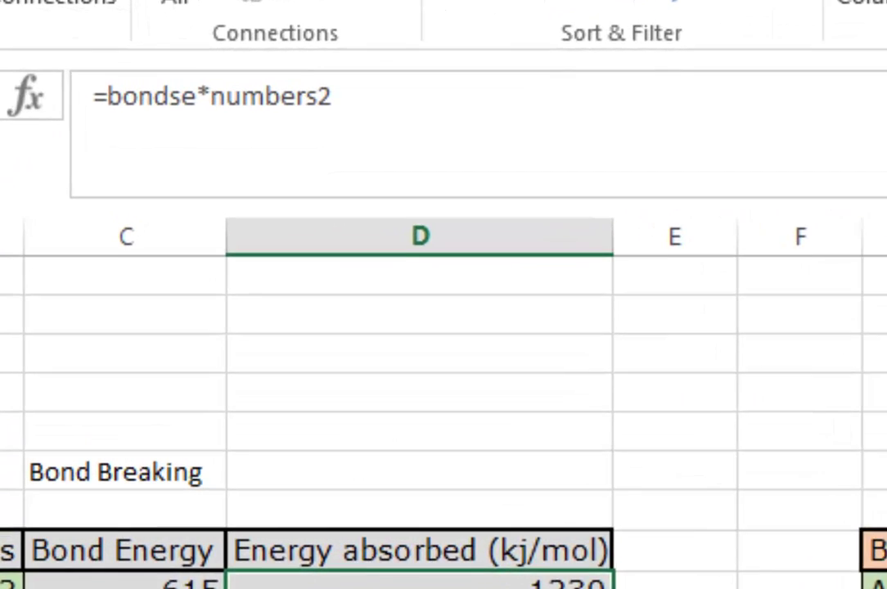
pyautogui.write('=')
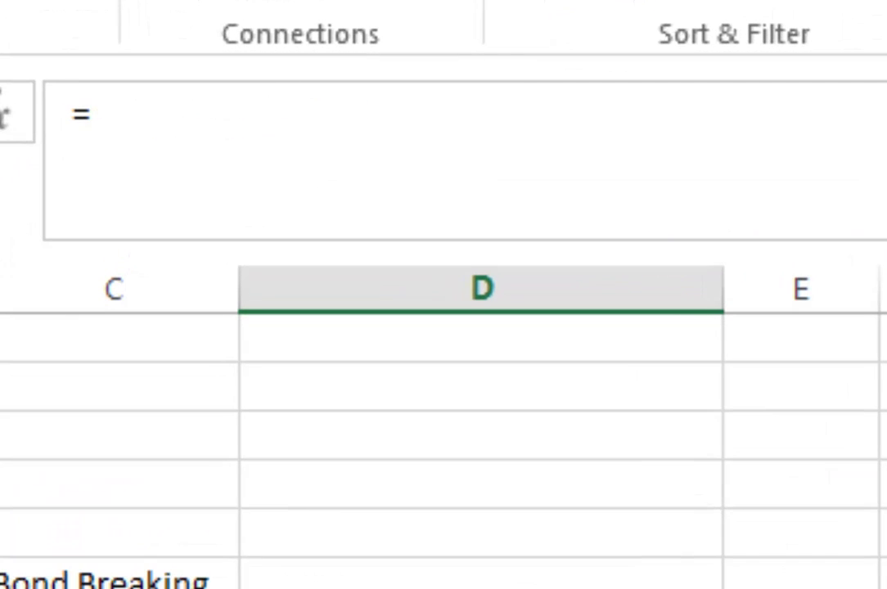
pyautogui.write('B9')
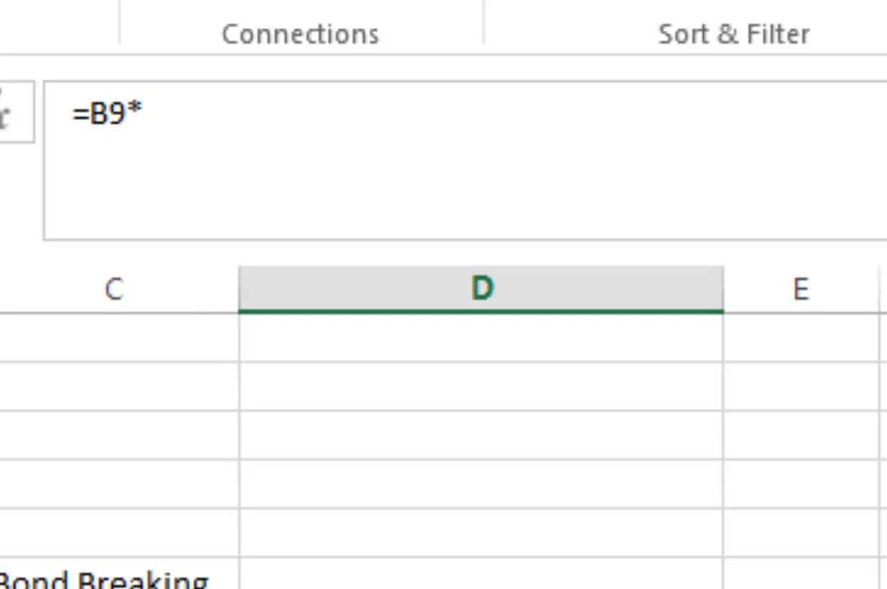
pyautogui.write('*C9')
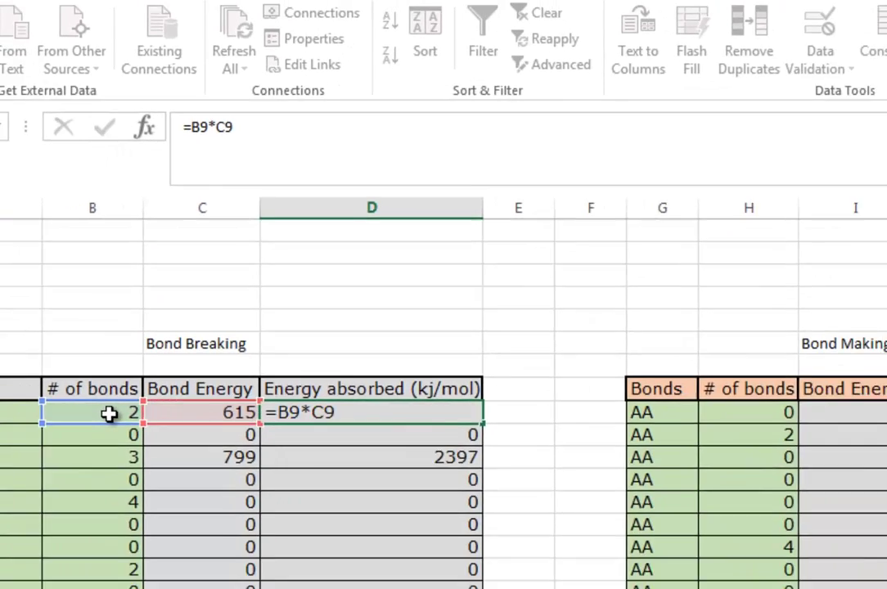
pyautogui.hotkey('ctrl', 'Return')
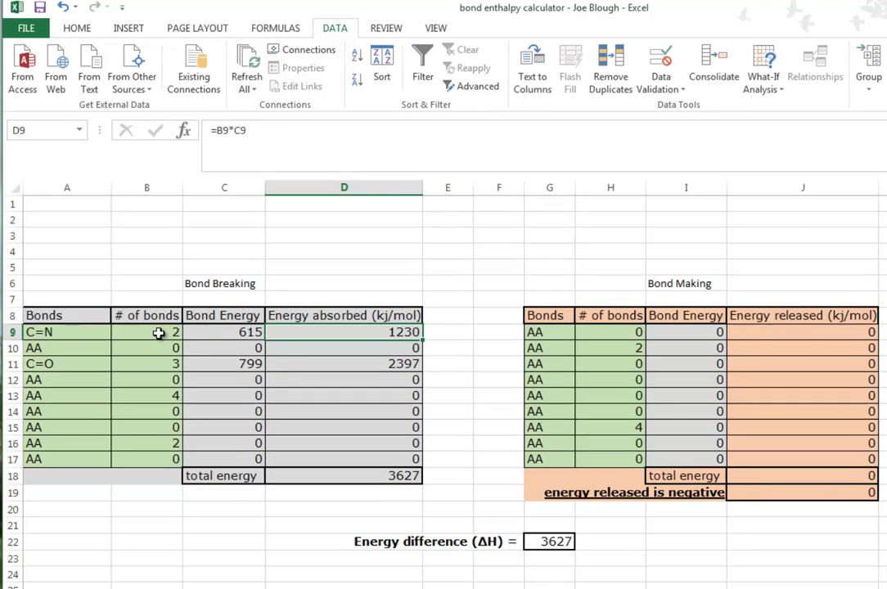
# - Copy the =B9*C9 formula from D9 down the Energy absorbed cells through D17
pyautogui.hotkey('ctrl', 'c')
pyautogui.hotkey('shift', 'Down')
pyautogui.hotkey('shift', 'Down')
pyautogui.hotkey('shift', 'Down')
pyautogui.hotkey('shift', 'Down')
pyautogui.hotkey('shift', 'Down')
pyautogui.hotkey('shift', 'Down')
pyautogui.hotkey('shift', 'Down')
pyautogui.hotkey('shift', 'Down')
pyautogui.hotkey('ctrl', 'v')
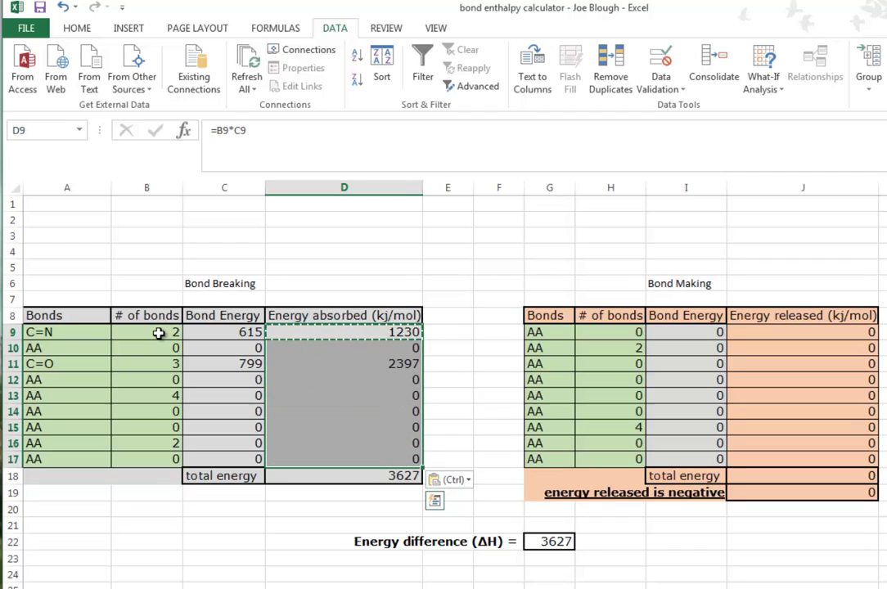
pyautogui.press('Escape')
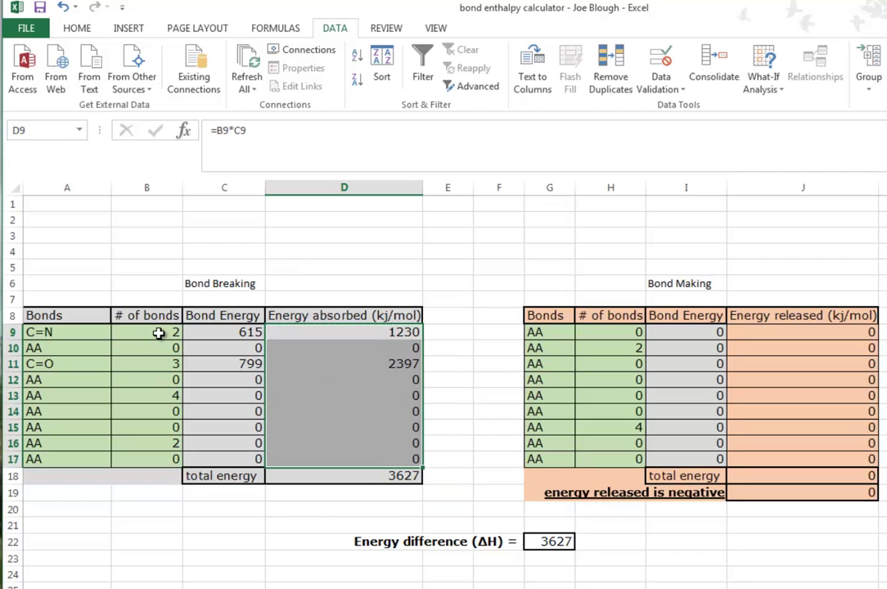
pyautogui.click(203, 522)
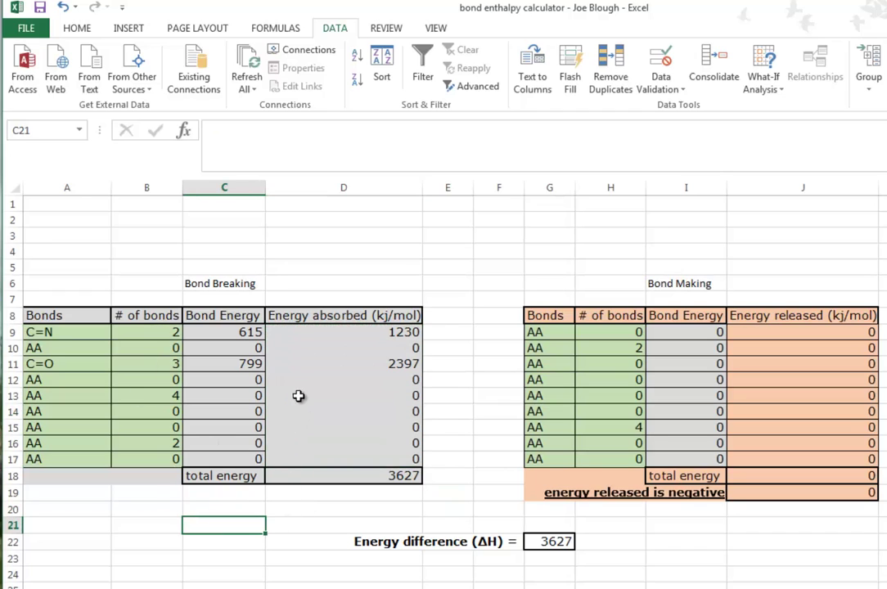
# - Copy the Energy absorbed formulas from D9:D17 into the Energy released cells J9:J17
pyautogui.moveTo(301, 332); pyautogui.dragTo(310, 457)
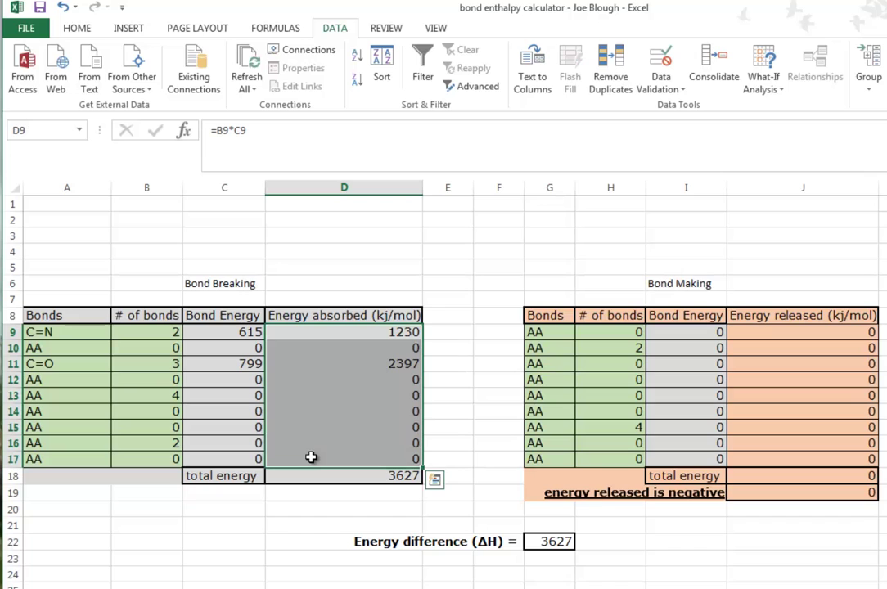
pyautogui.hotkey('ctrl', 'c')
pyautogui.moveTo(732, 332); pyautogui.dragTo(785, 458)
pyautogui.press('Return')
pyautogui.click(768, 524)
pyautogui.click(591, 510)
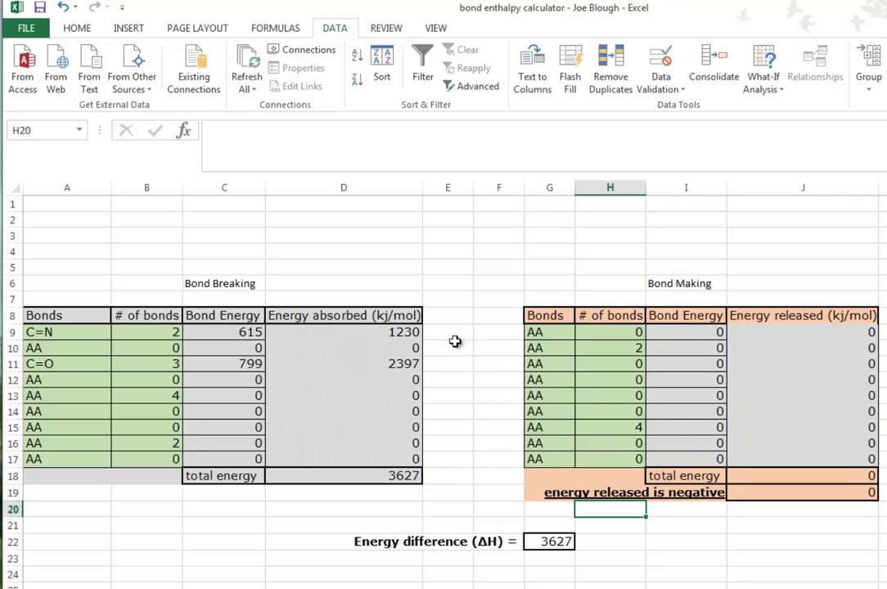
# - Fill the whole bond-breaking table A8:D18 with light blue
pyautogui.moveTo(45, 316); pyautogui.dragTo(372, 476)
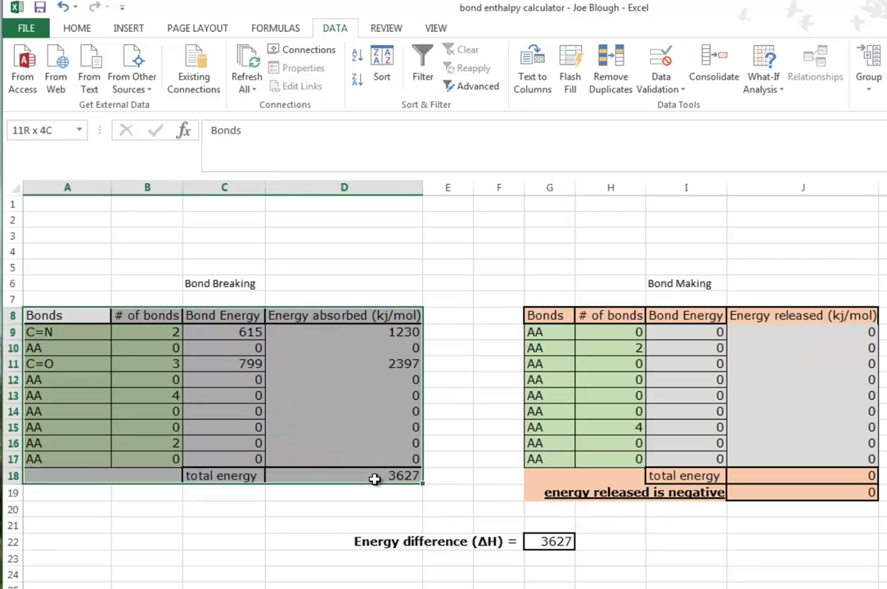
pyautogui.click(76, 29)
pyautogui.click(256, 80)
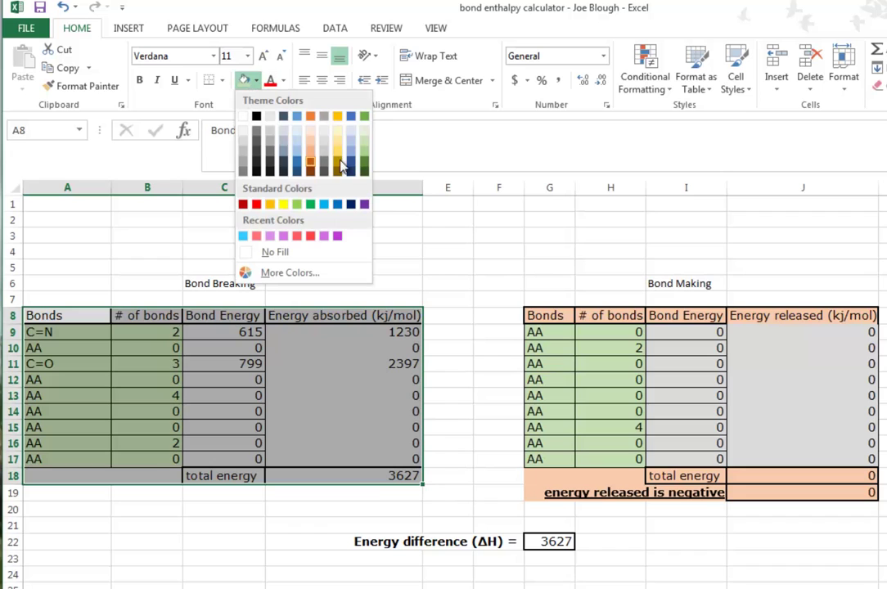
pyautogui.click(302, 145)
pyautogui.click(457, 280)
# - Fill the whole bond-making table G8:J19 with light blue-gray
pyautogui.moveTo(536, 319); pyautogui.dragTo(808, 499)
pyautogui.click(256, 80)
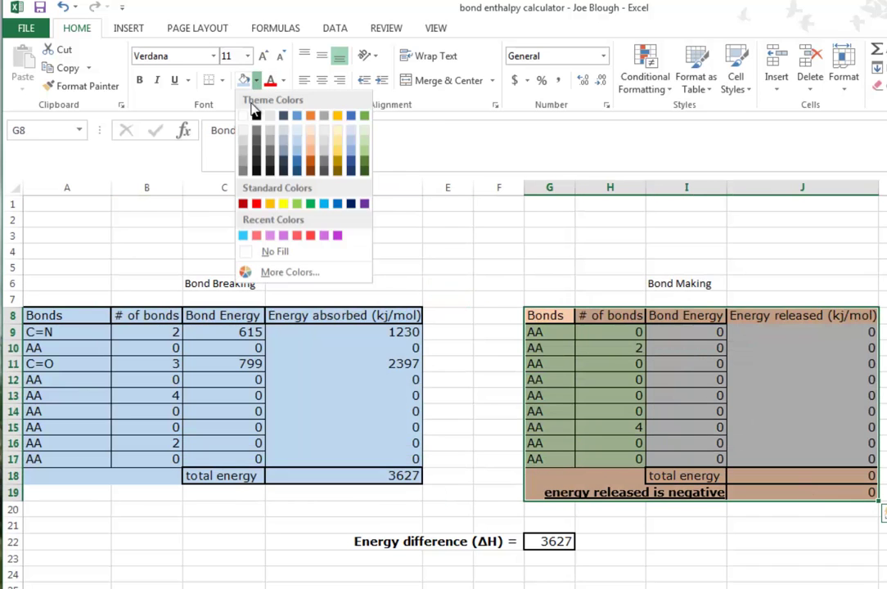
pyautogui.click(284, 145)
pyautogui.click(447, 282)
# - Fill the Bonds and # of bonds entry cells in both tables, A9:B17 and G9:H17, with light green
pyautogui.moveTo(67, 330); pyautogui.dragTo(145, 459)
pyautogui.click(256, 82)
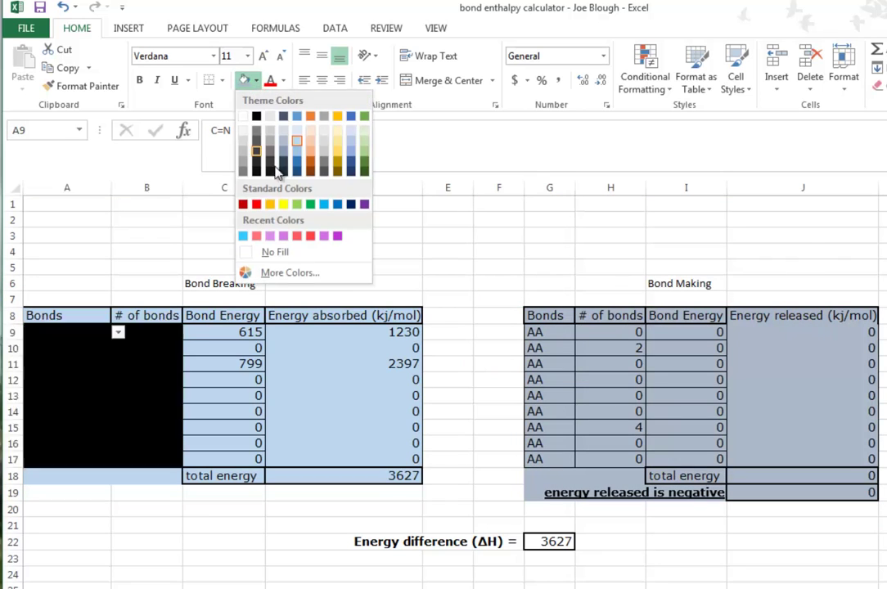
pyautogui.click(364, 137)
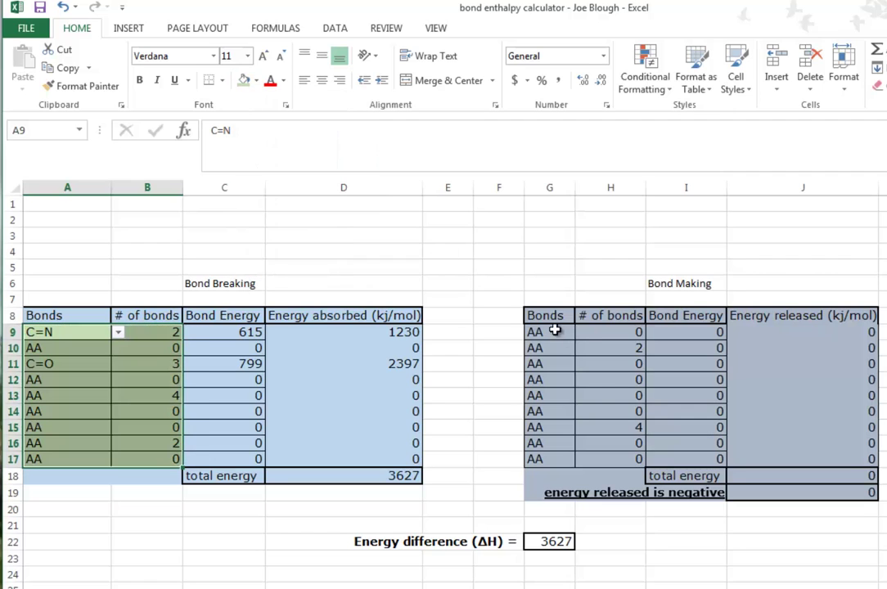
pyautogui.moveTo(554, 331); pyautogui.dragTo(610, 458)
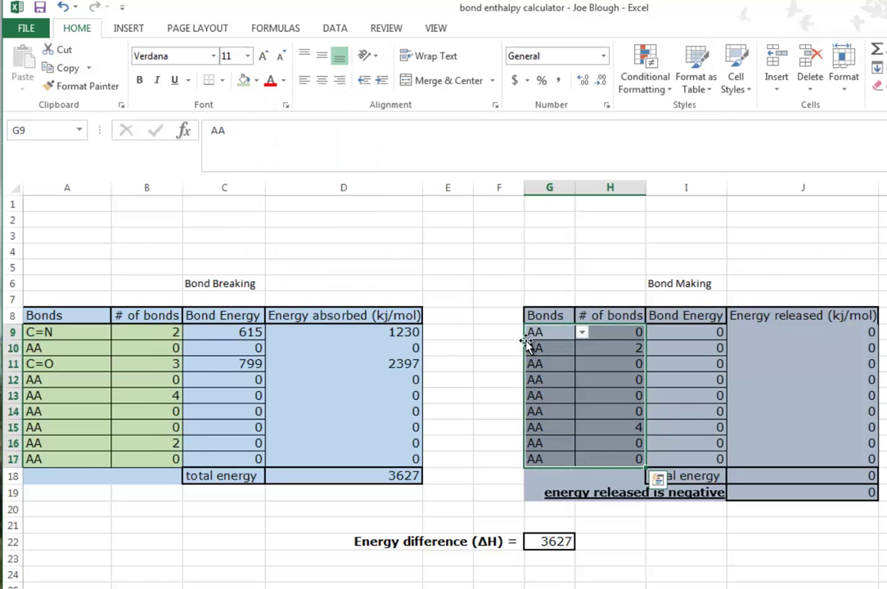
pyautogui.click(256, 80)
pyautogui.click(364, 143)
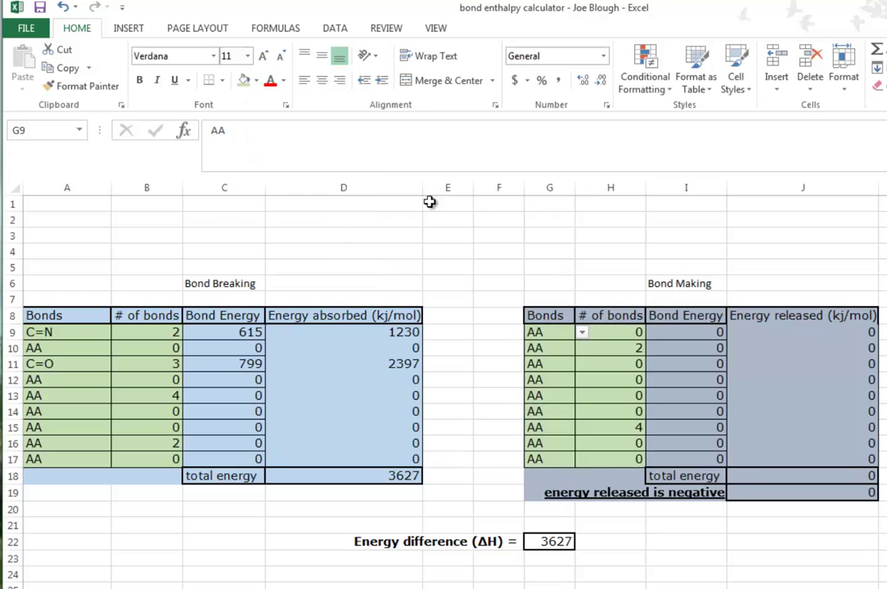
pyautogui.click(500, 237)
# - Set the first bond-breaking row to 4 bonds of type H-C
pyautogui.click(51, 332)
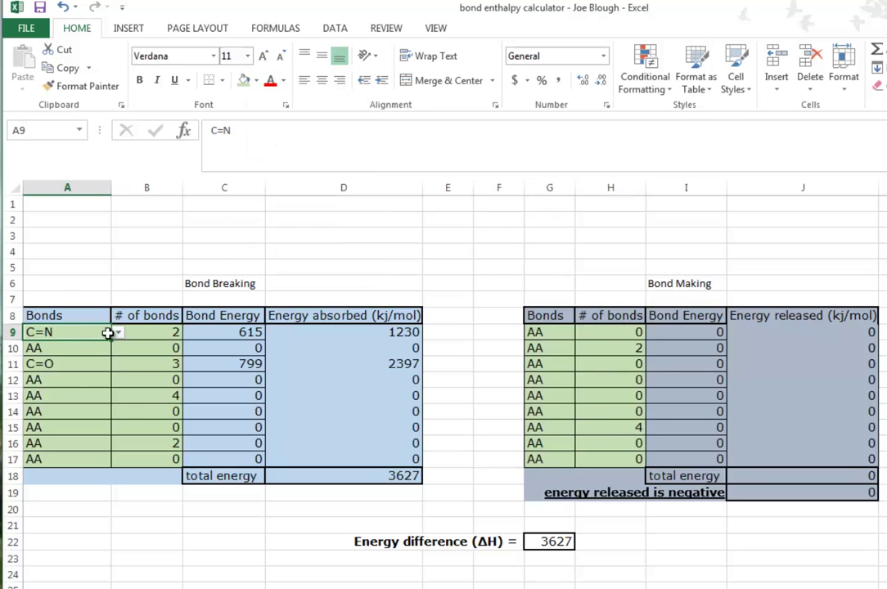
pyautogui.click(144, 334)
pyautogui.write('4')
pyautogui.click(71, 334)
pyautogui.click(119, 334)
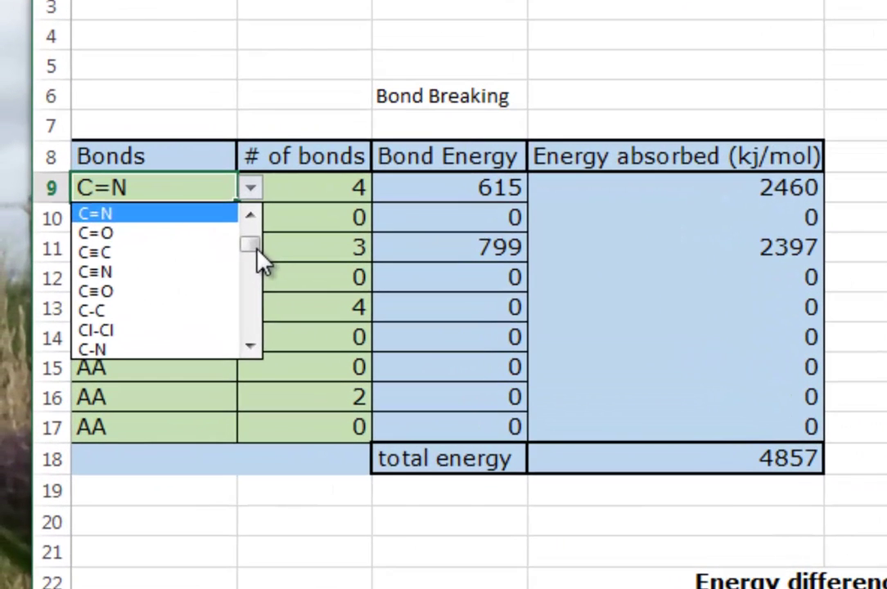
pyautogui.moveTo(121, 364); pyautogui.dragTo(122, 376)
pyautogui.moveTo(257, 278); pyautogui.dragTo(257, 283)
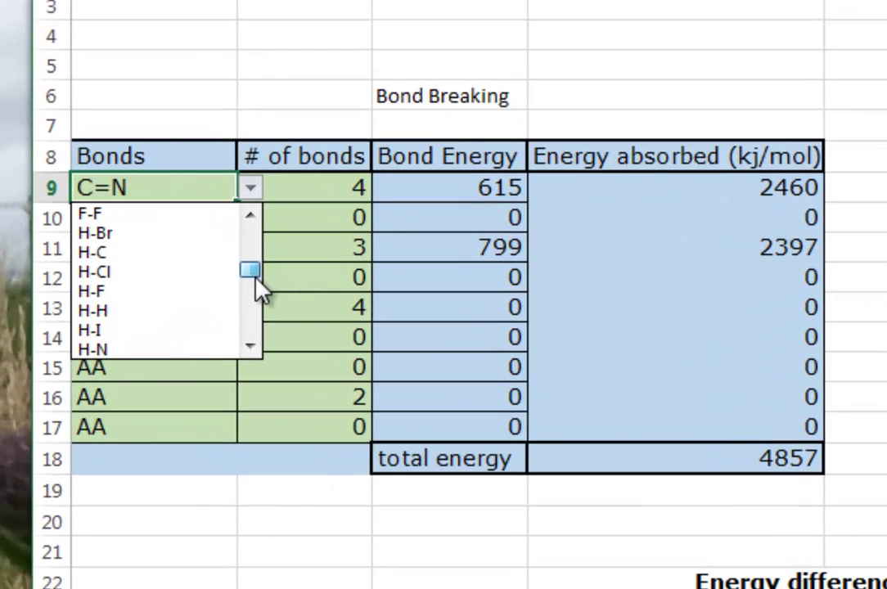
pyautogui.click(117, 252)
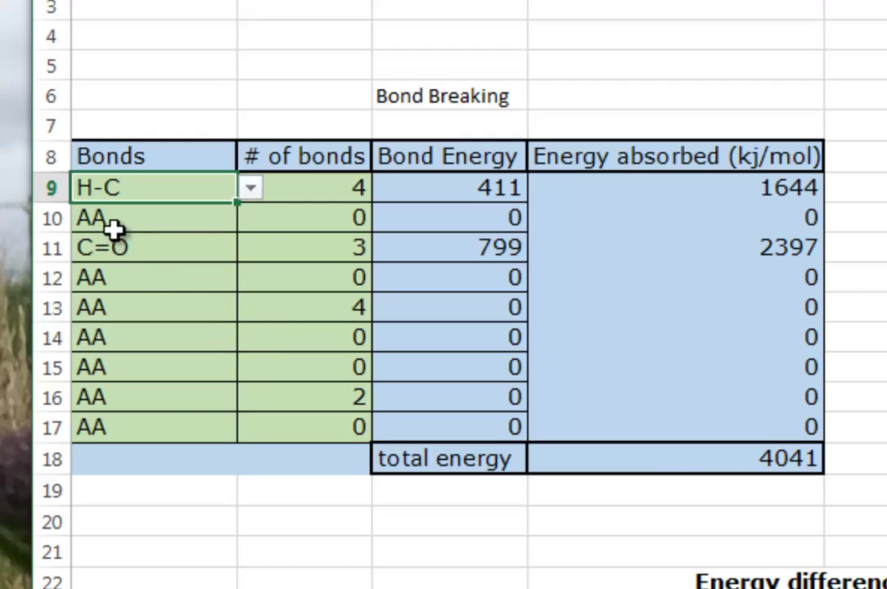
# - Set the second bond-breaking row to 2 bonds of type O=O
pyautogui.click(114, 229)
pyautogui.click(297, 221)
pyautogui.click(319, 252)
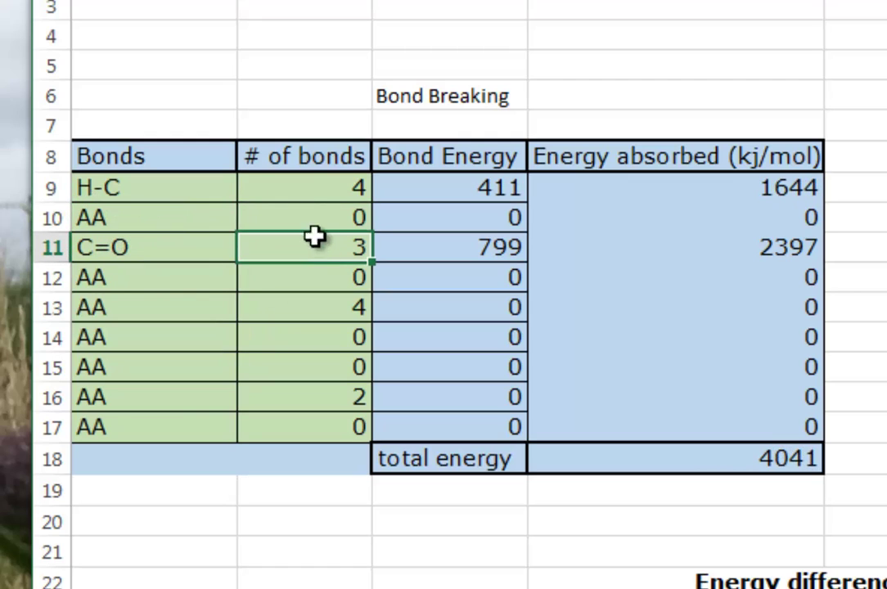
pyautogui.click(311, 215)
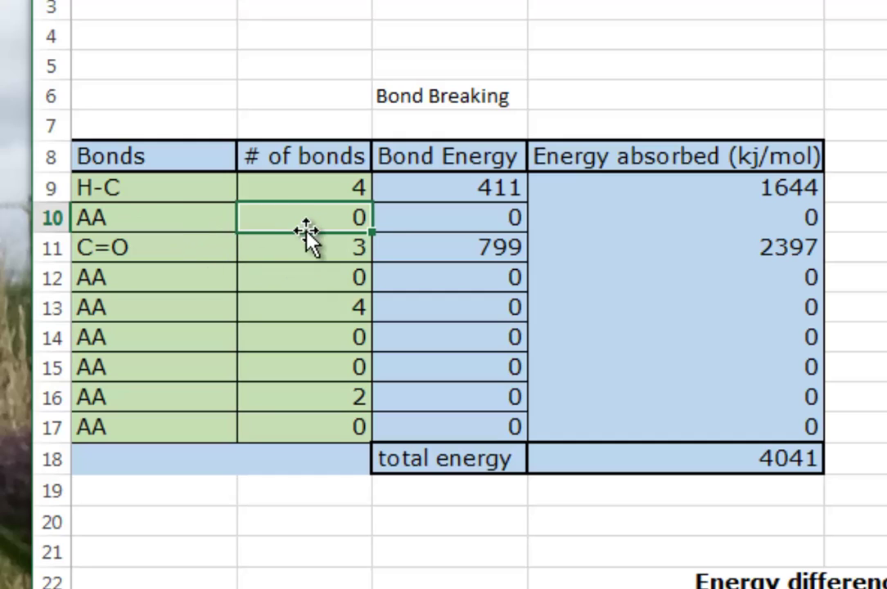
pyautogui.write('2')
pyautogui.click(230, 217)
pyautogui.click(250, 217)
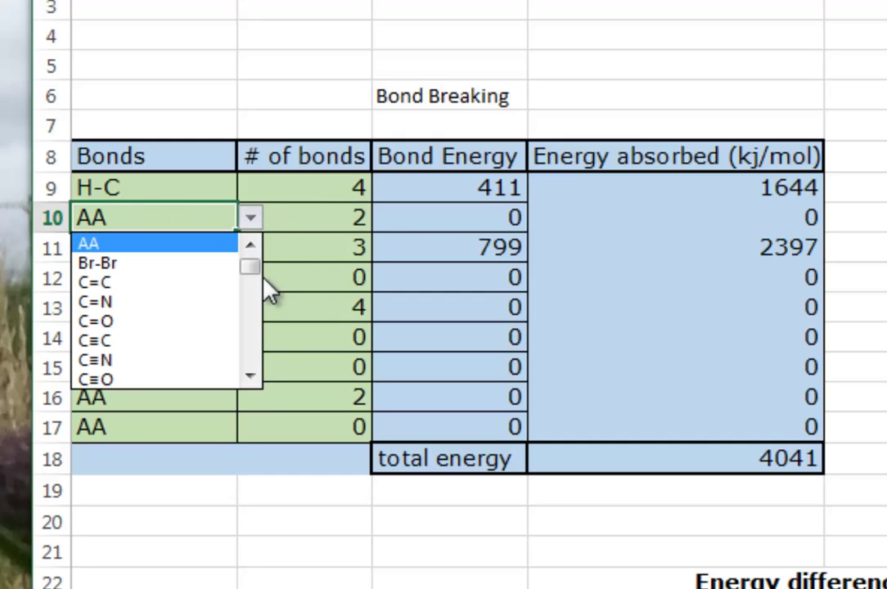
pyautogui.moveTo(251, 268); pyautogui.dragTo(251, 352)
pyautogui.click(114, 262)
pyautogui.click(329, 199)
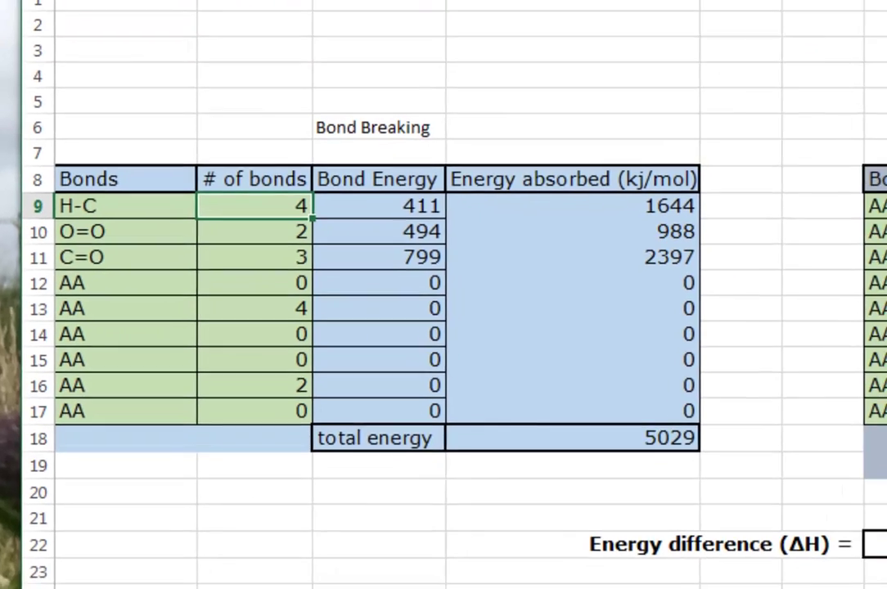
# - Set the first bond-making row to bond type H-O with 4 bonds
pyautogui.click(701, 237)
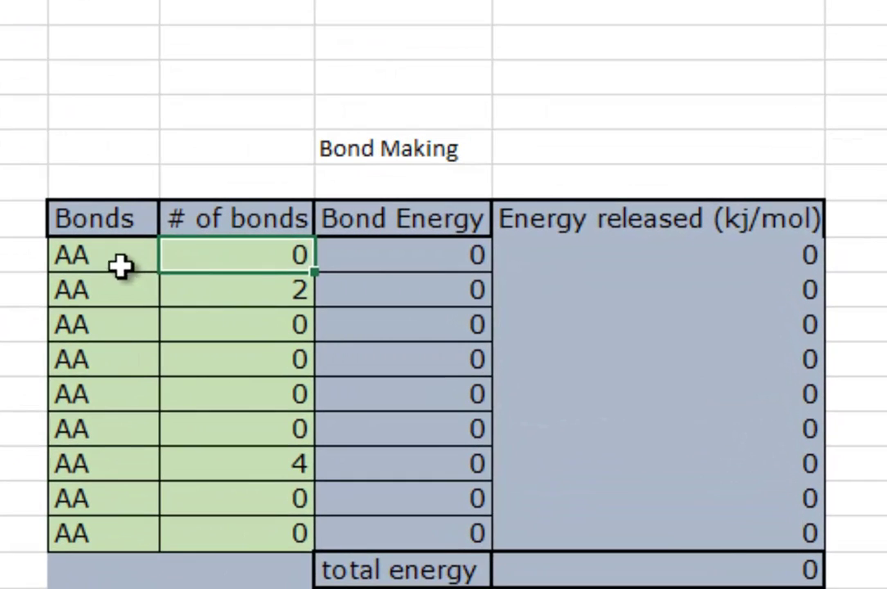
pyautogui.click(122, 264)
pyautogui.click(175, 255)
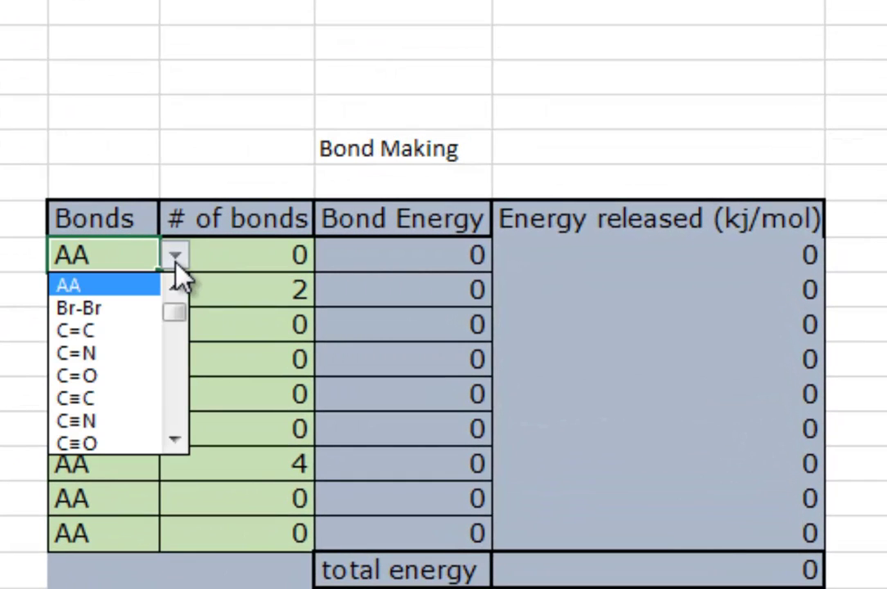
pyautogui.click(185, 399)
pyautogui.click(185, 399)
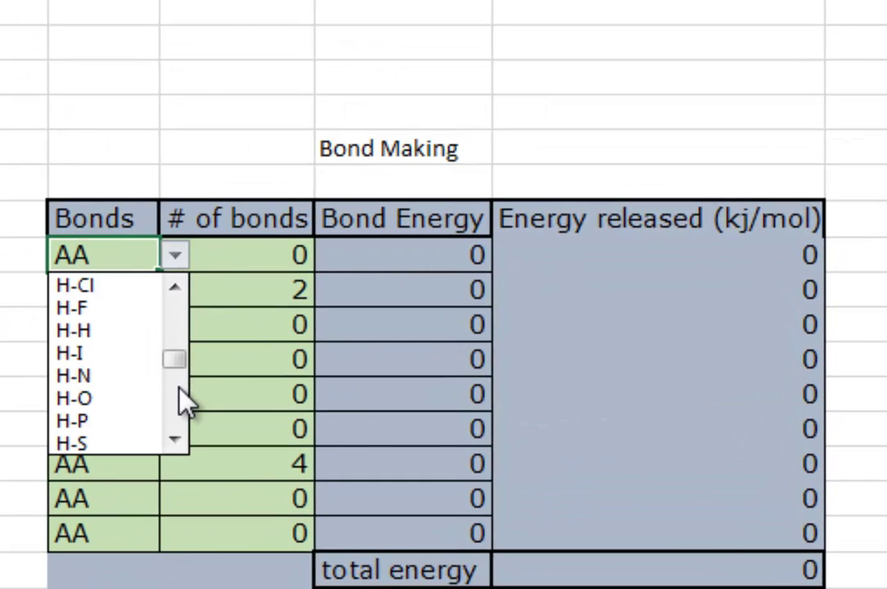
pyautogui.click(119, 401)
pyautogui.click(237, 256)
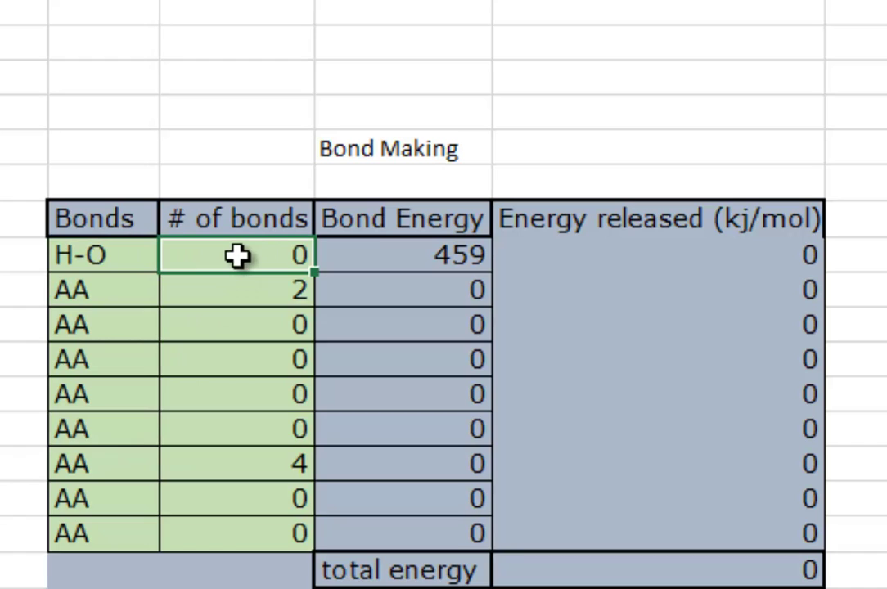
pyautogui.write('4')
# - Choose C=O as the bond type in the second bond-making row, G10
pyautogui.click(210, 297)
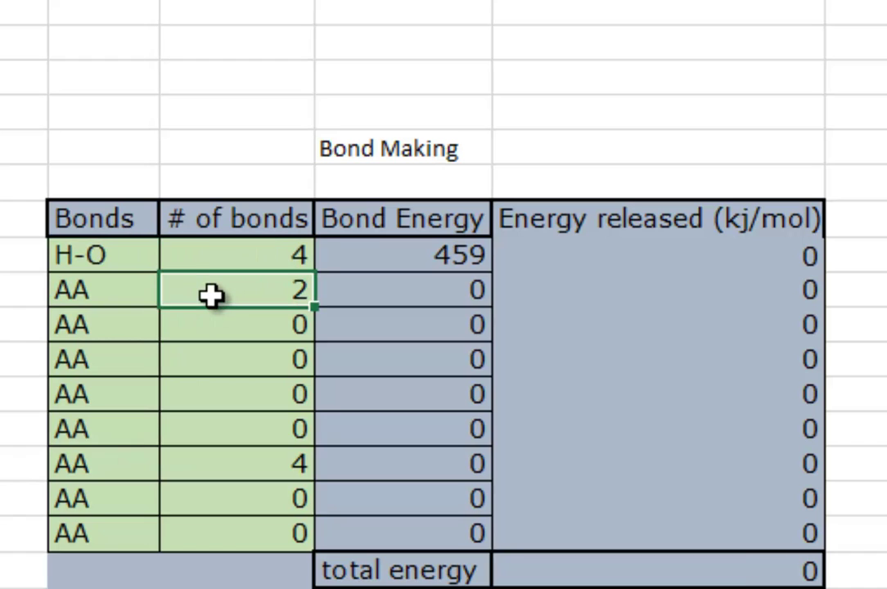
pyautogui.click(75, 298)
pyautogui.click(175, 291)
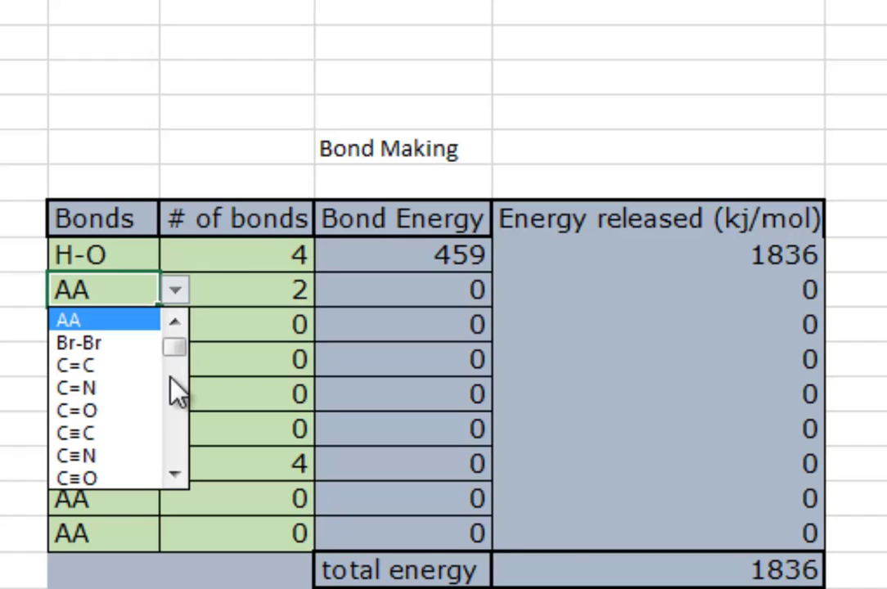
pyautogui.click(121, 412)
pyautogui.click(217, 360)
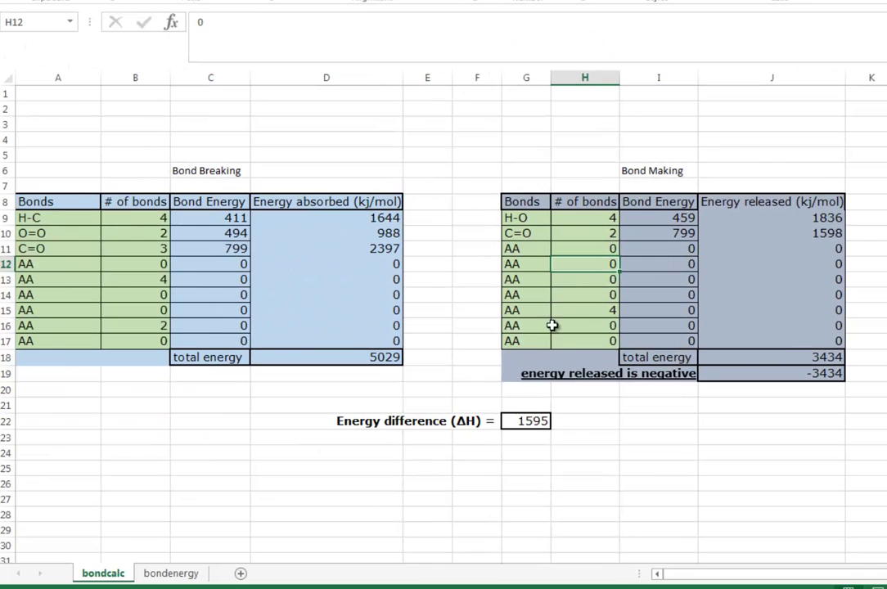
# - Reset the leftover C=O bond in bond-breaking cell A11 to the blank placeholder AA
pyautogui.click(528, 422)
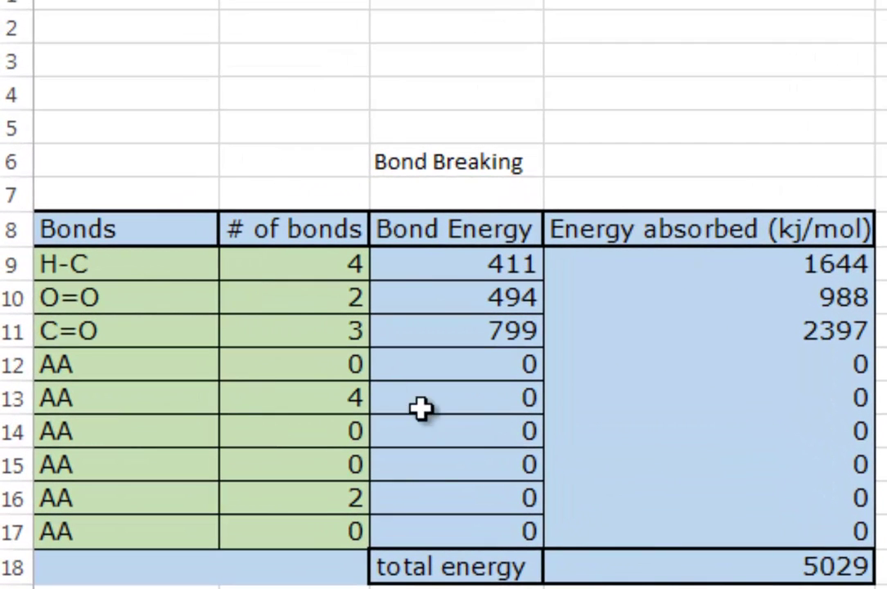
pyautogui.click(419, 409)
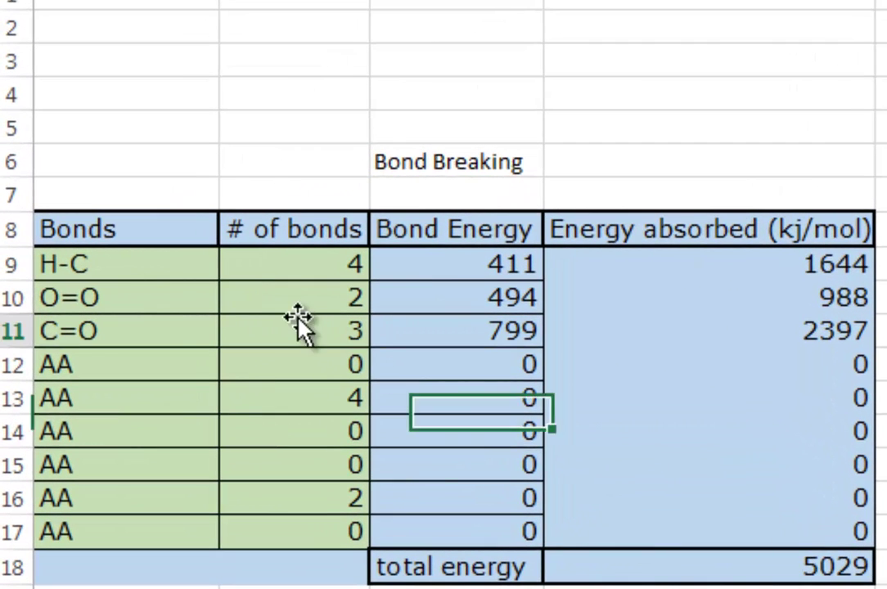
pyautogui.click(297, 327)
pyautogui.click(170, 331)
pyautogui.click(234, 331)
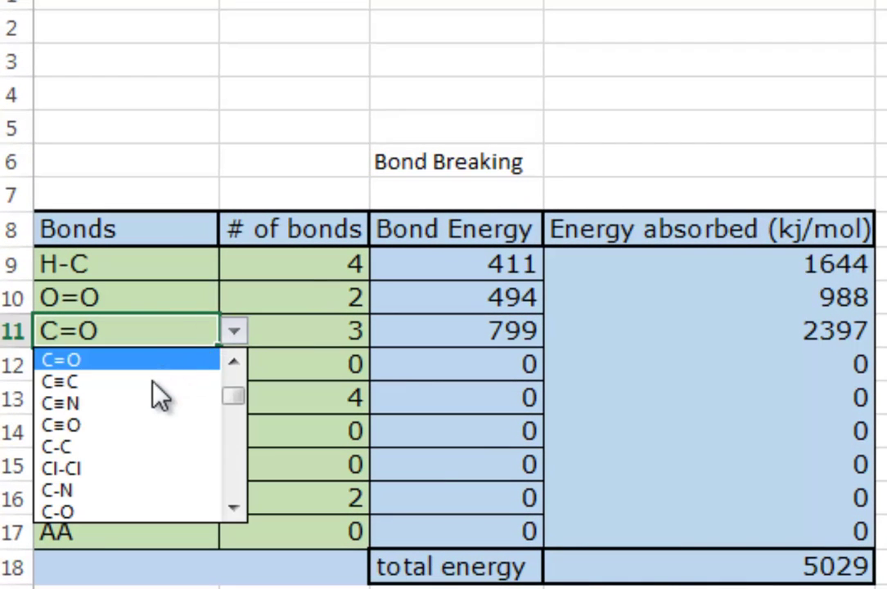
pyautogui.scroll(3, 229, 380)
pyautogui.click(144, 364)
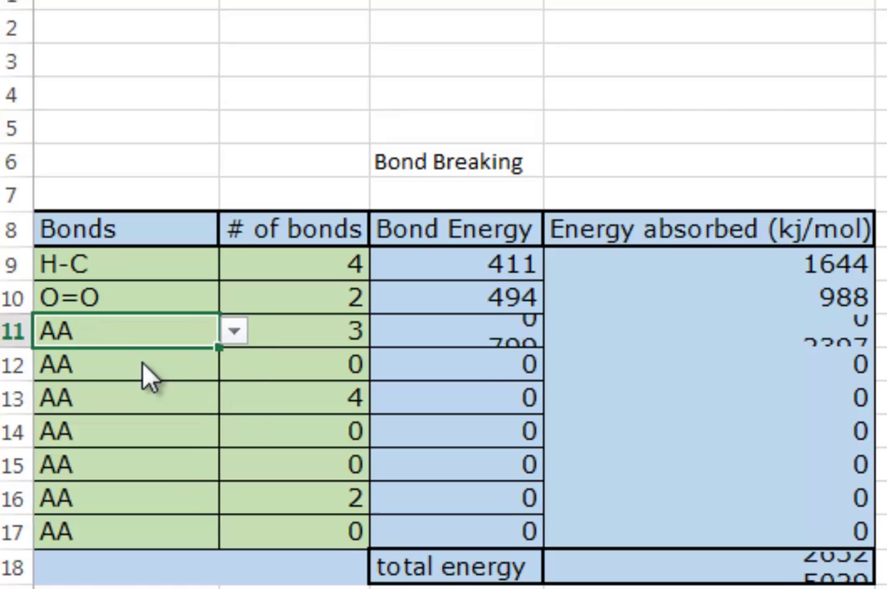
pyautogui.click(458, 431)
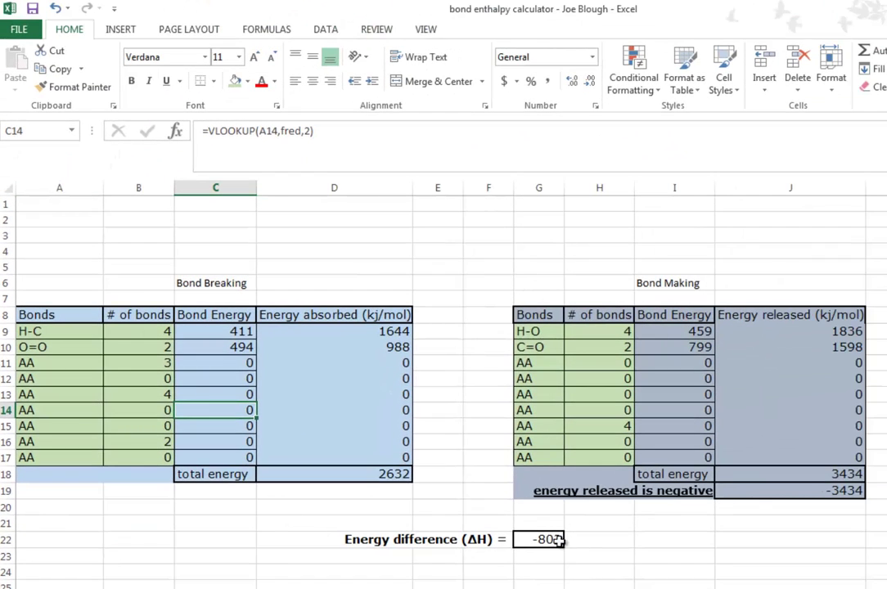
pyautogui.click(437, 539)
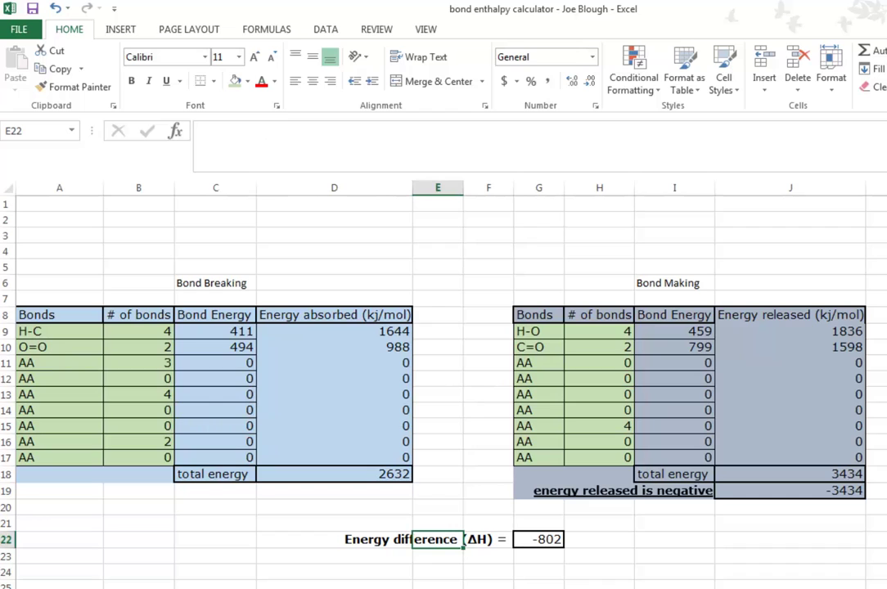
pyautogui.press('Down')
pyautogui.press('Down')
pyautogui.press('Down')
pyautogui.press('Down')
pyautogui.press('Left')
pyautogui.press('Left')
pyautogui.press('Left')
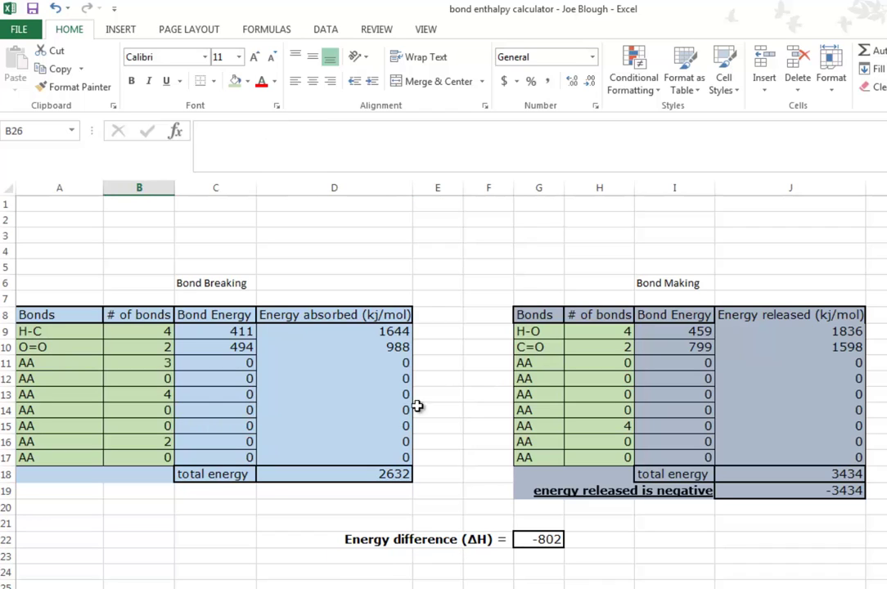
# - Fill the Bond Breaking heading C6 with light blue and the Bond Making heading I6 with light blue-gray to match their tables
pyautogui.click(199, 278)
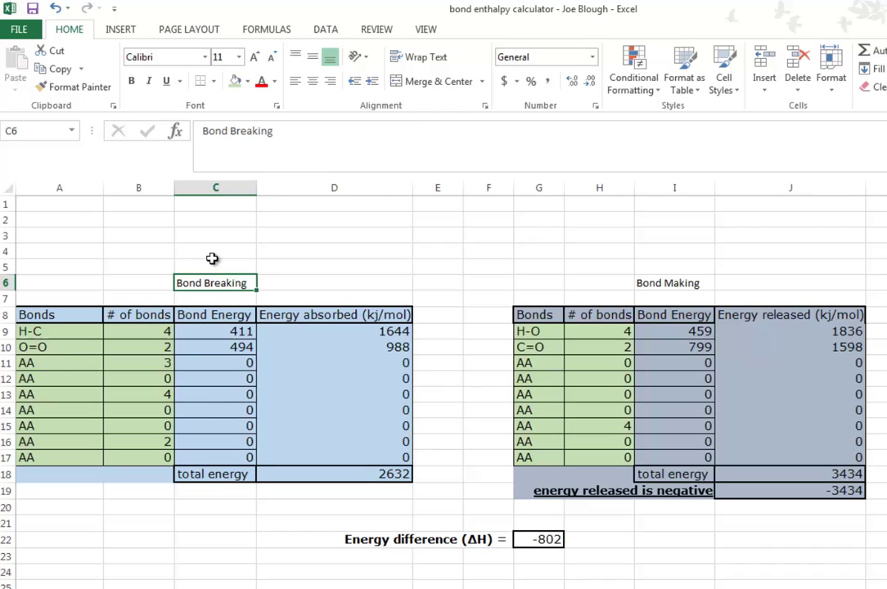
pyautogui.click(247, 81)
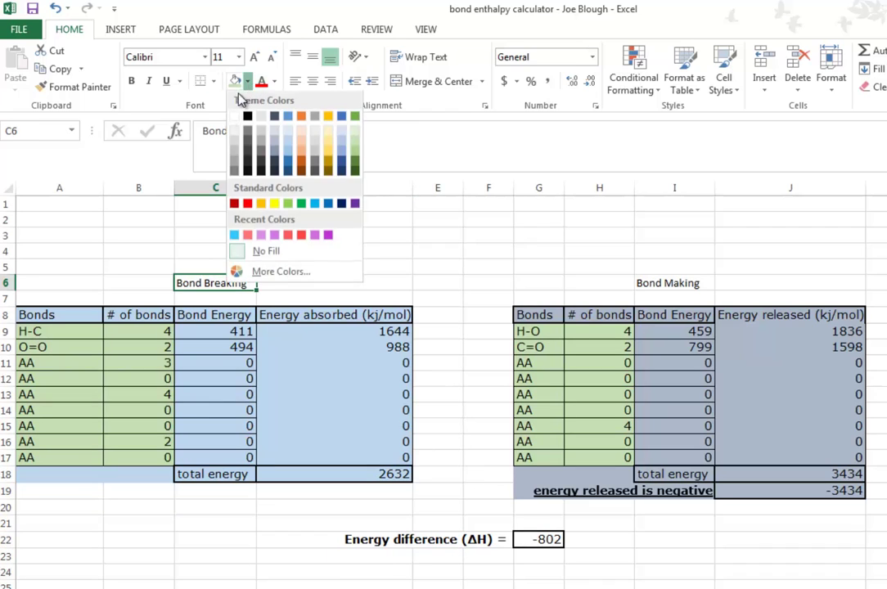
pyautogui.click(276, 144)
pyautogui.click(522, 232)
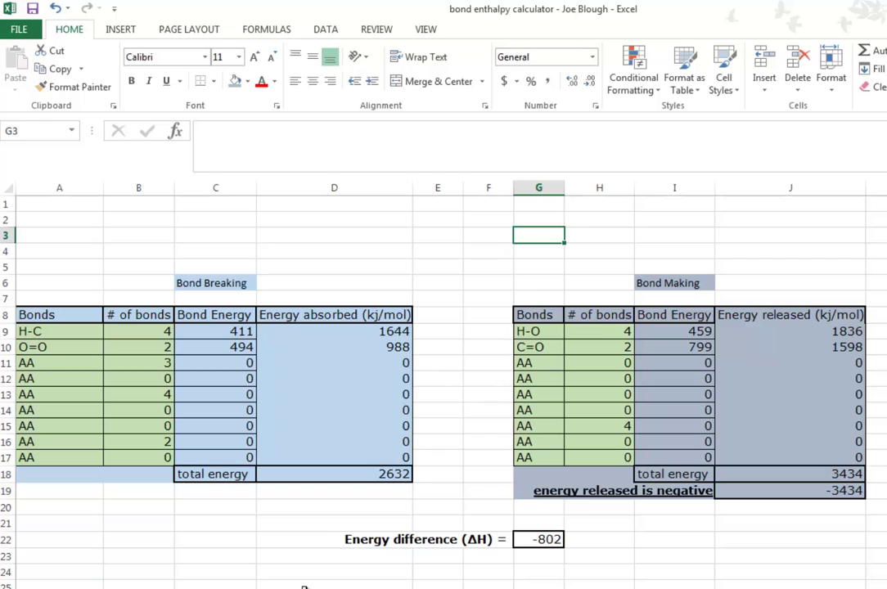
pyautogui.click(263, 552)
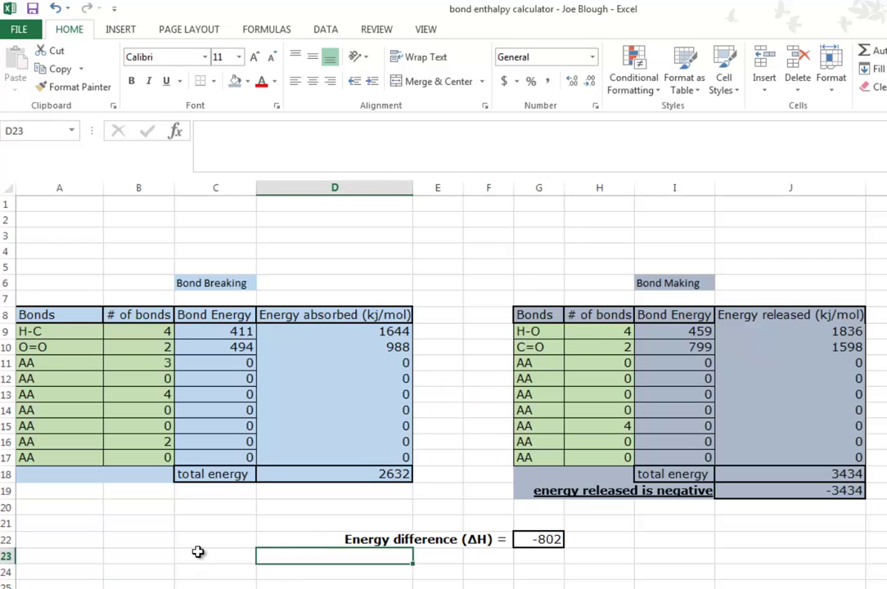